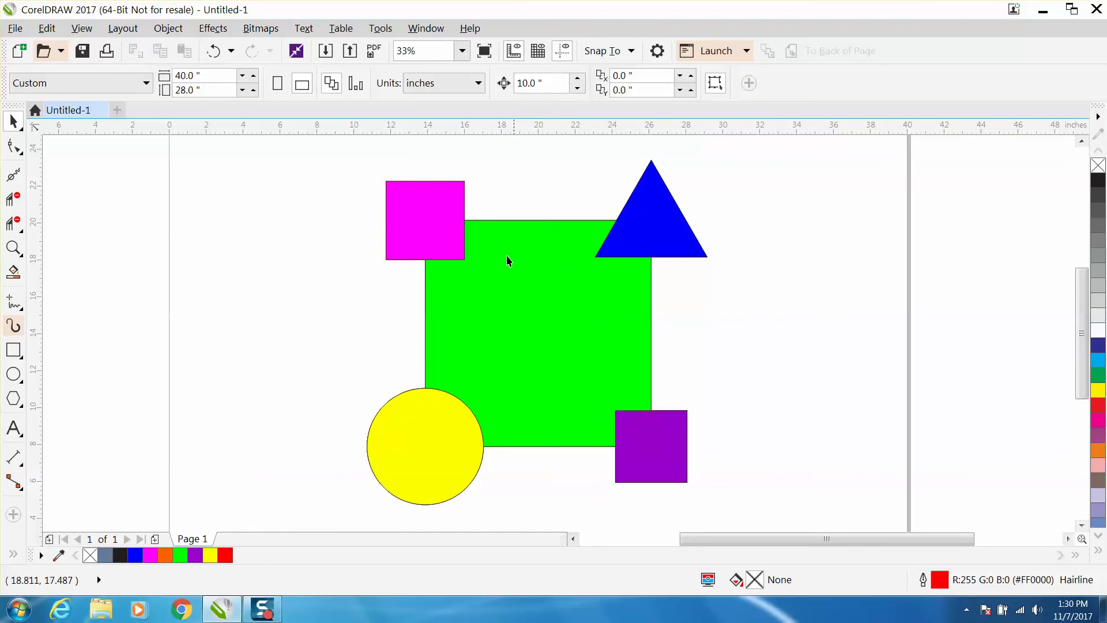
# Select the green square to pick up the whole 13-object shapes group
pyautogui.click(526, 282)
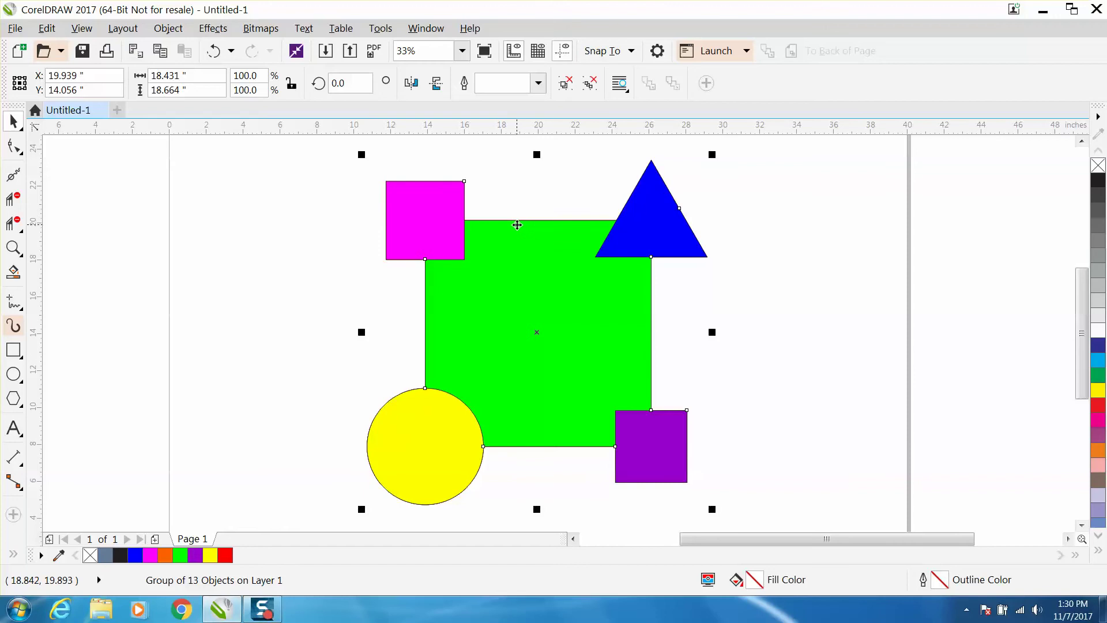
# Ungroup all objects in the drawing and clear the selection
pyautogui.click(178, 34)
pyautogui.moveTo(205, 306)
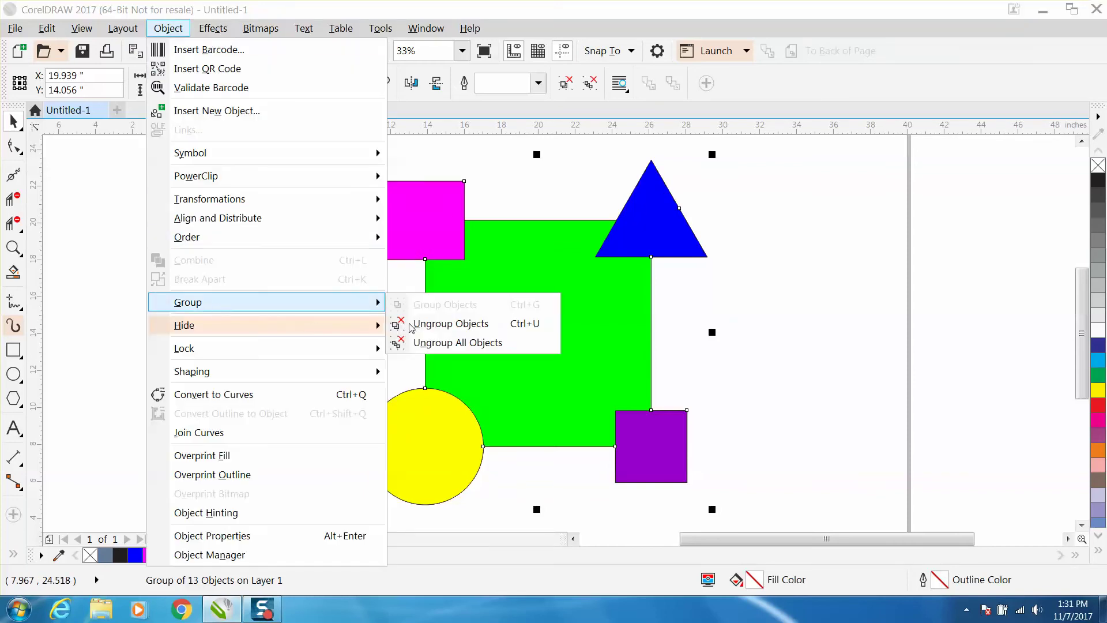
pyautogui.click(415, 342)
pyautogui.click(395, 318)
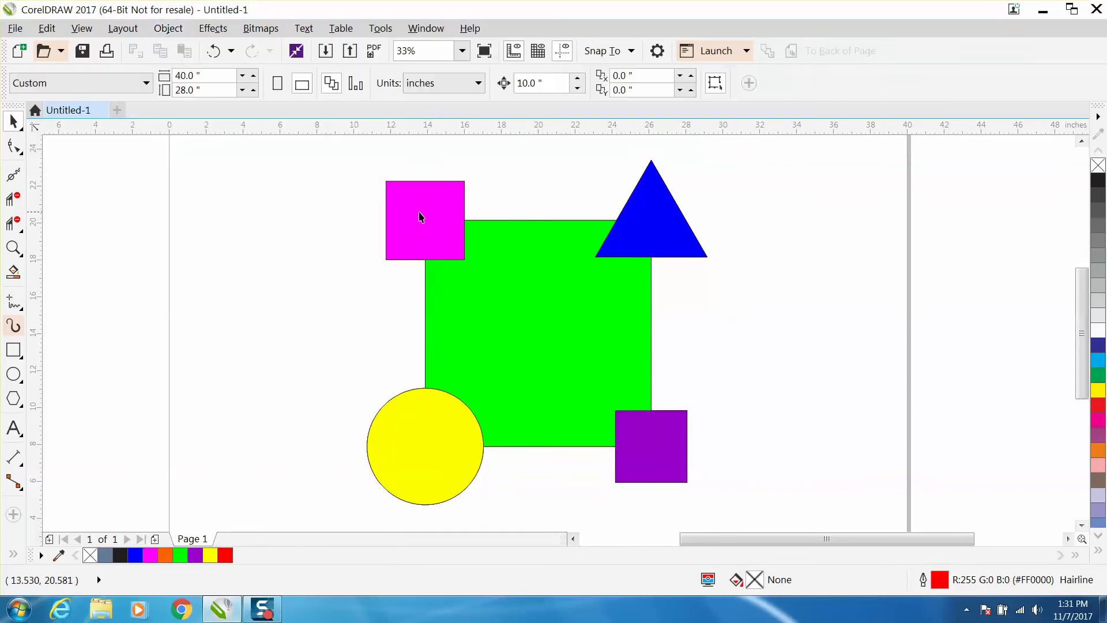
# Select the magenta, blue, purple, green and yellow shapes one by one to inspect them
pyautogui.click(420, 217)
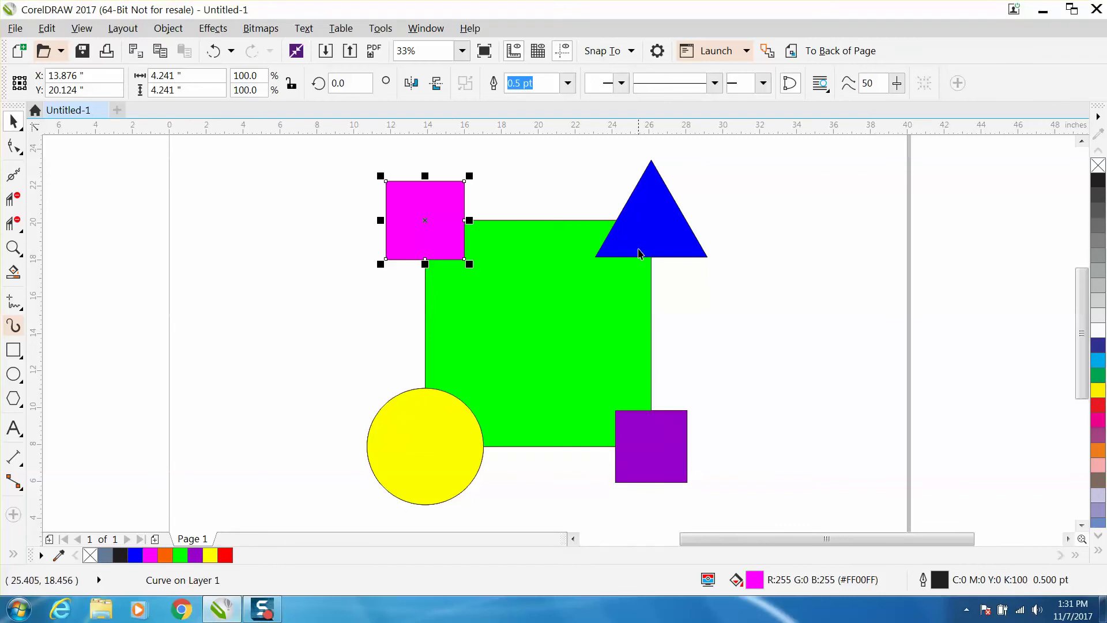
pyautogui.click(638, 248)
pyautogui.click(652, 468)
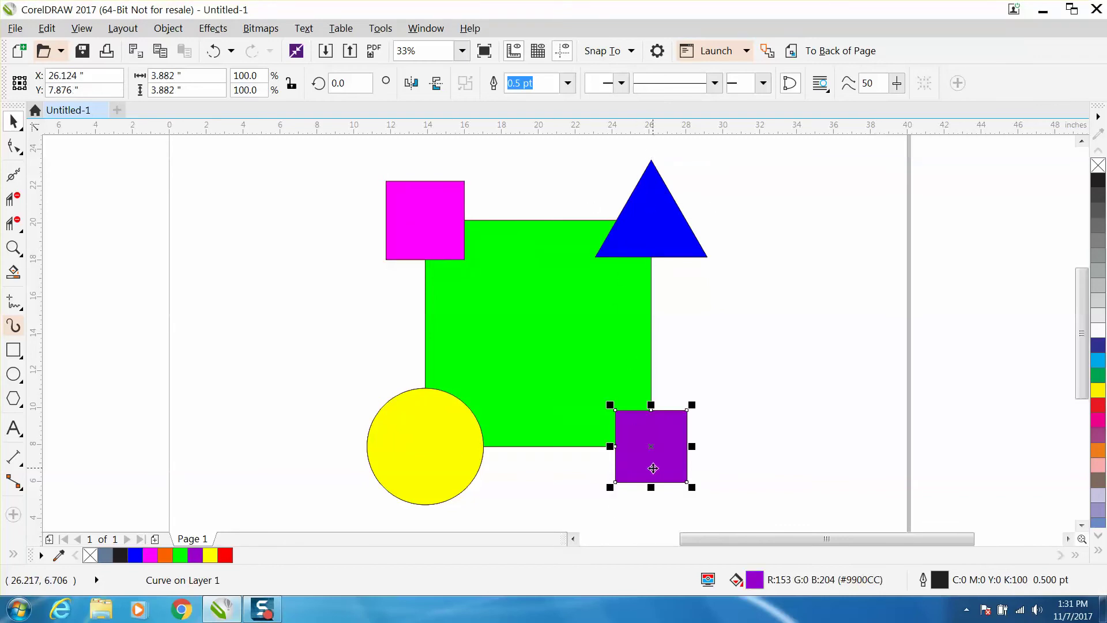
pyautogui.click(596, 324)
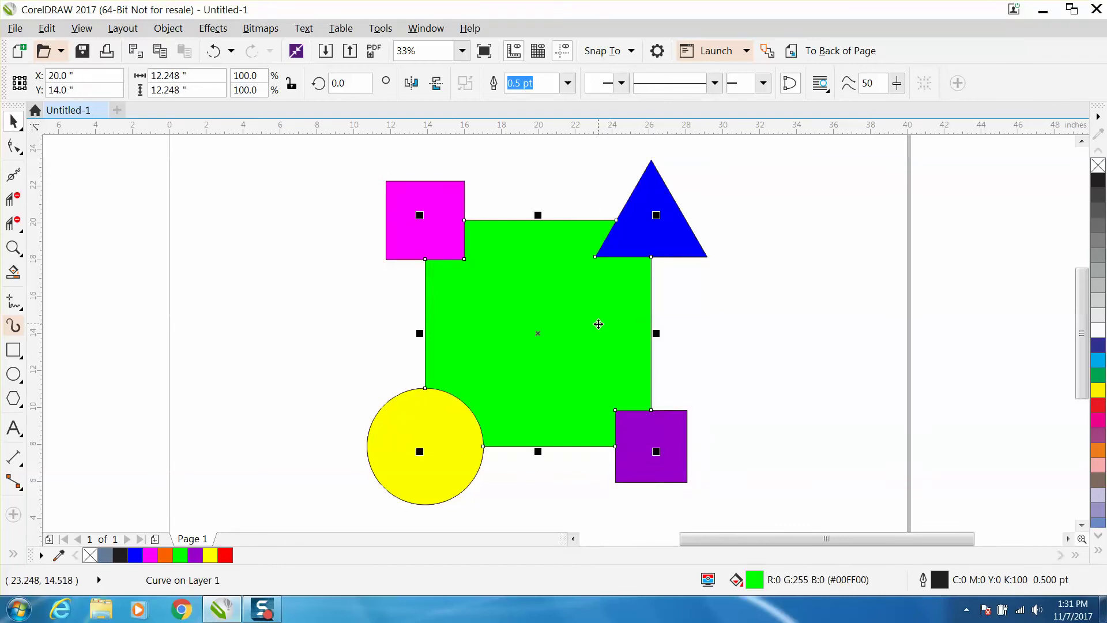
pyautogui.click(457, 425)
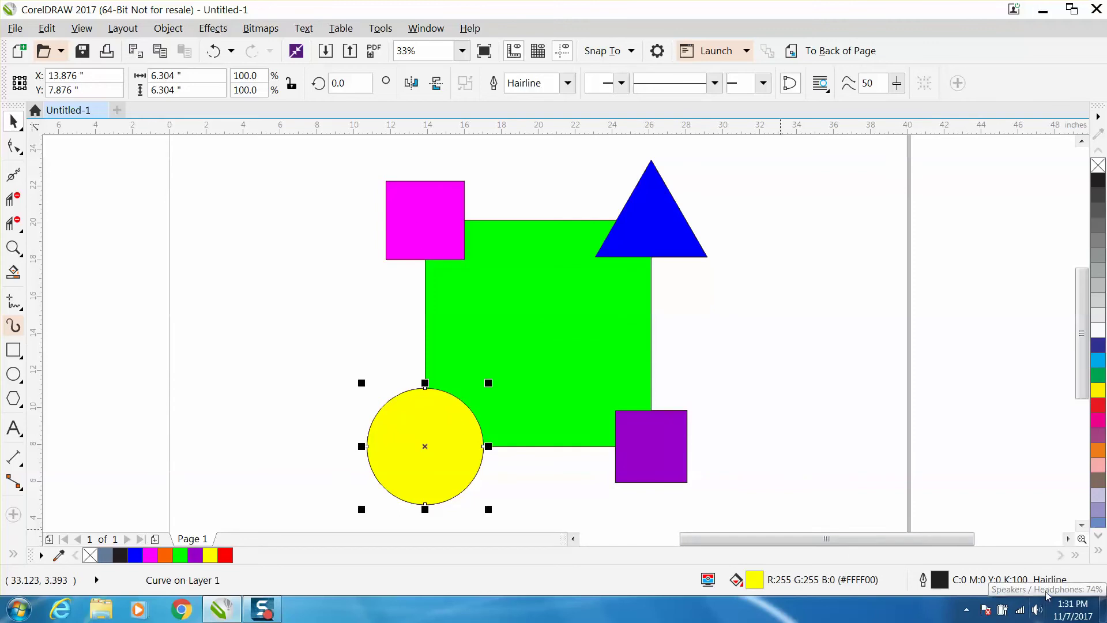
pyautogui.click(88, 33)
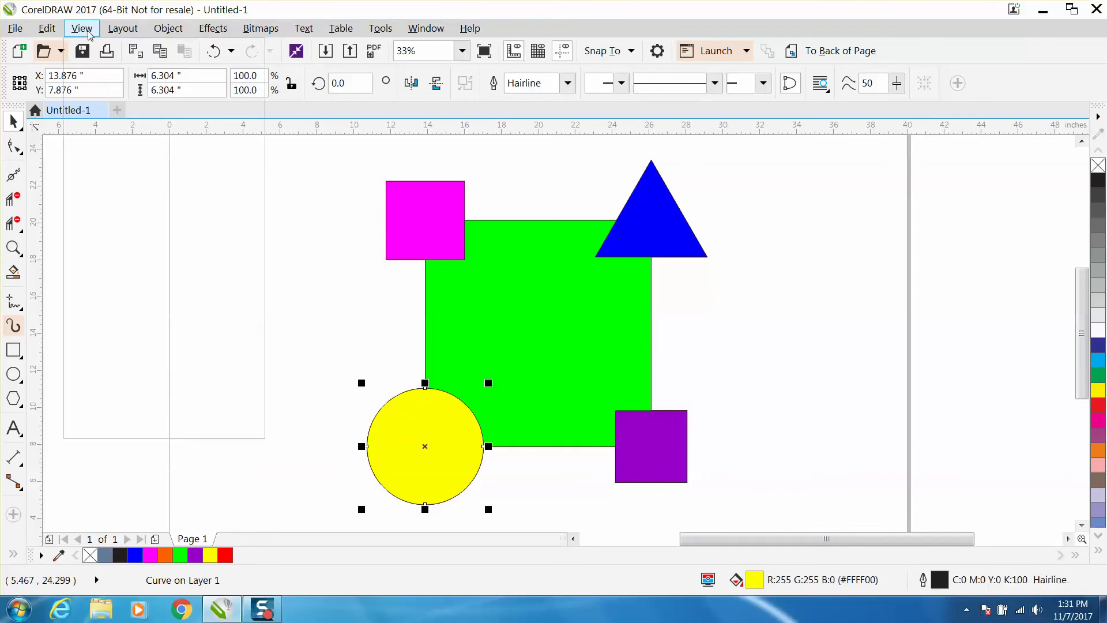
pyautogui.click(114, 68)
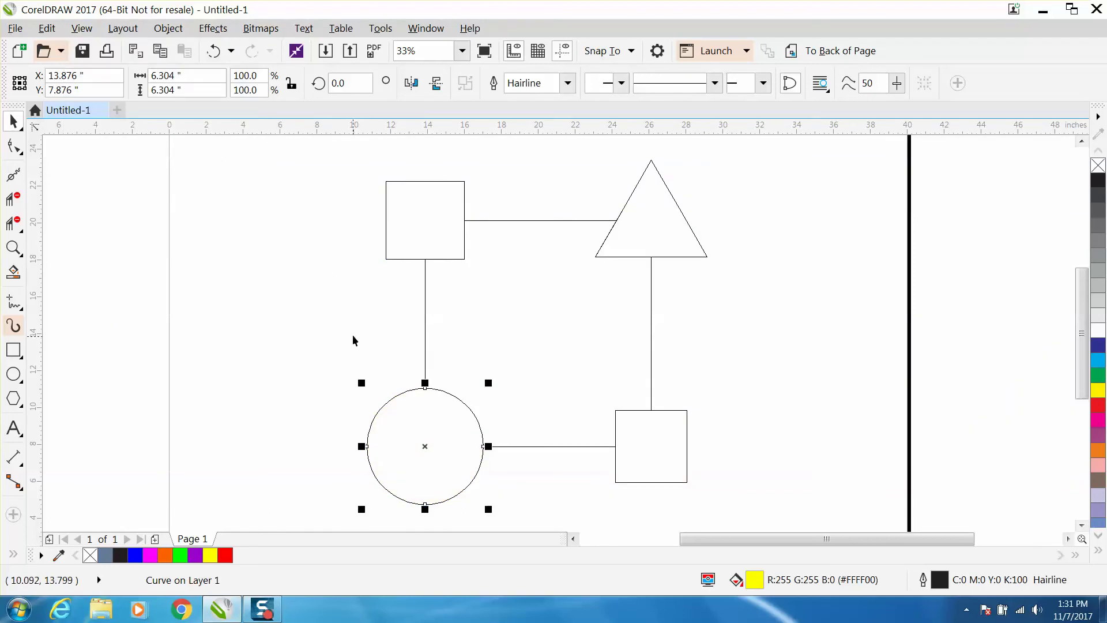
pyautogui.click(85, 30)
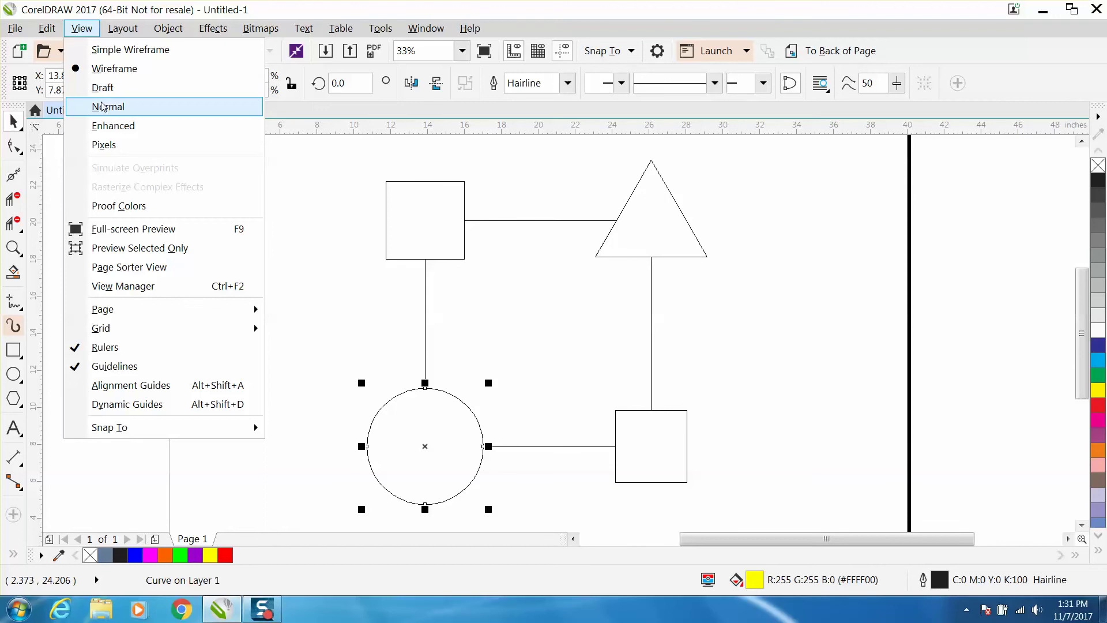
pyautogui.click(110, 125)
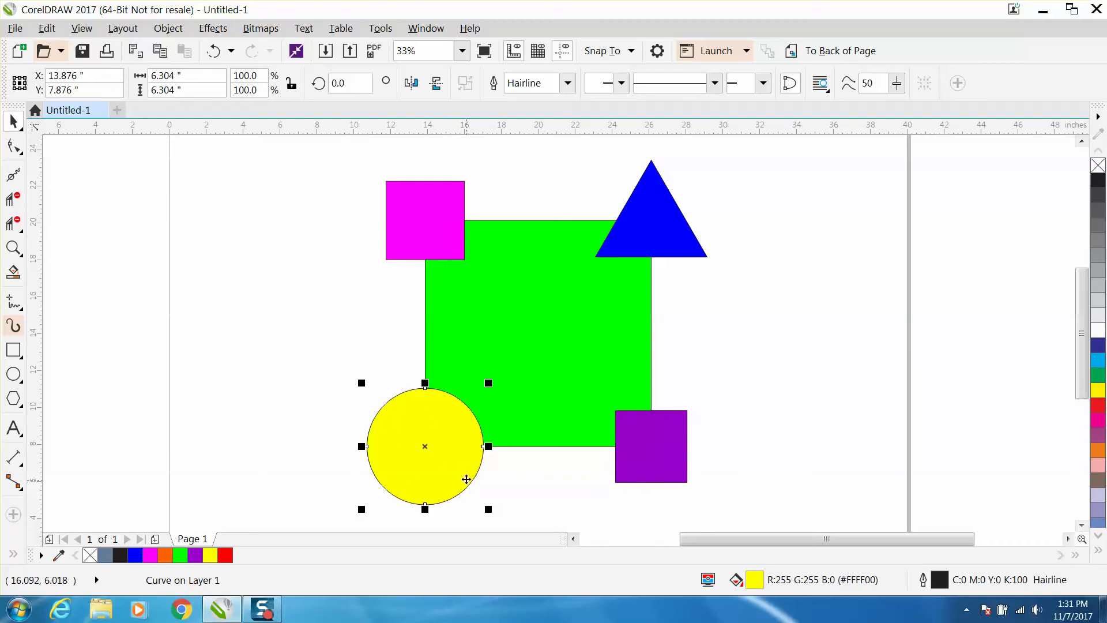
# Zoom in on the shapes and deselect the circle
pyautogui.scroll(-2, 350, 324)
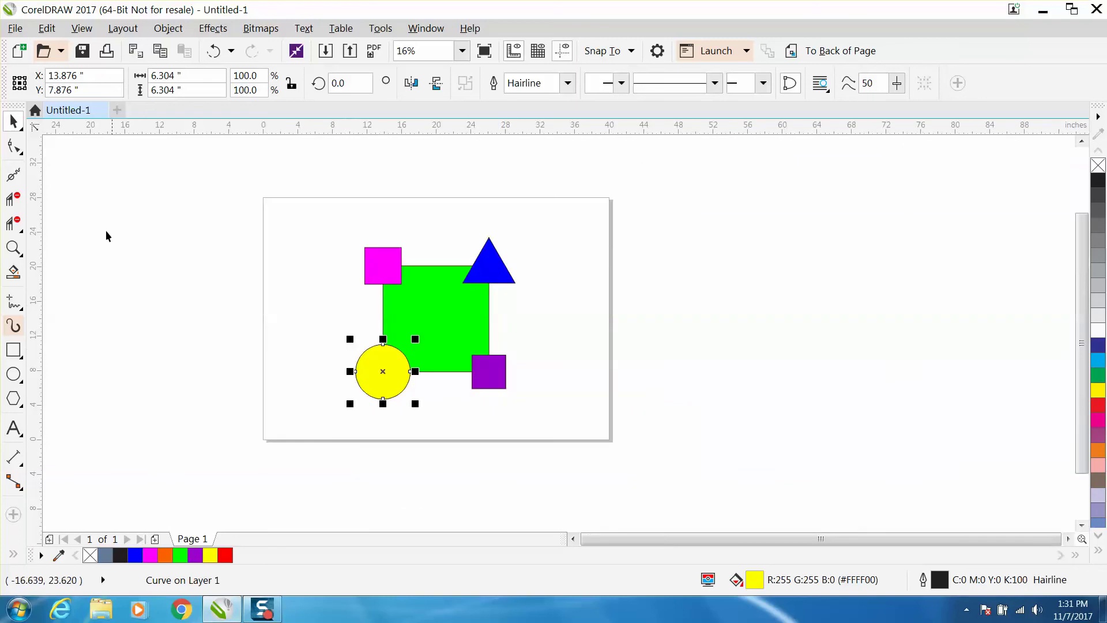
pyautogui.click(13, 248)
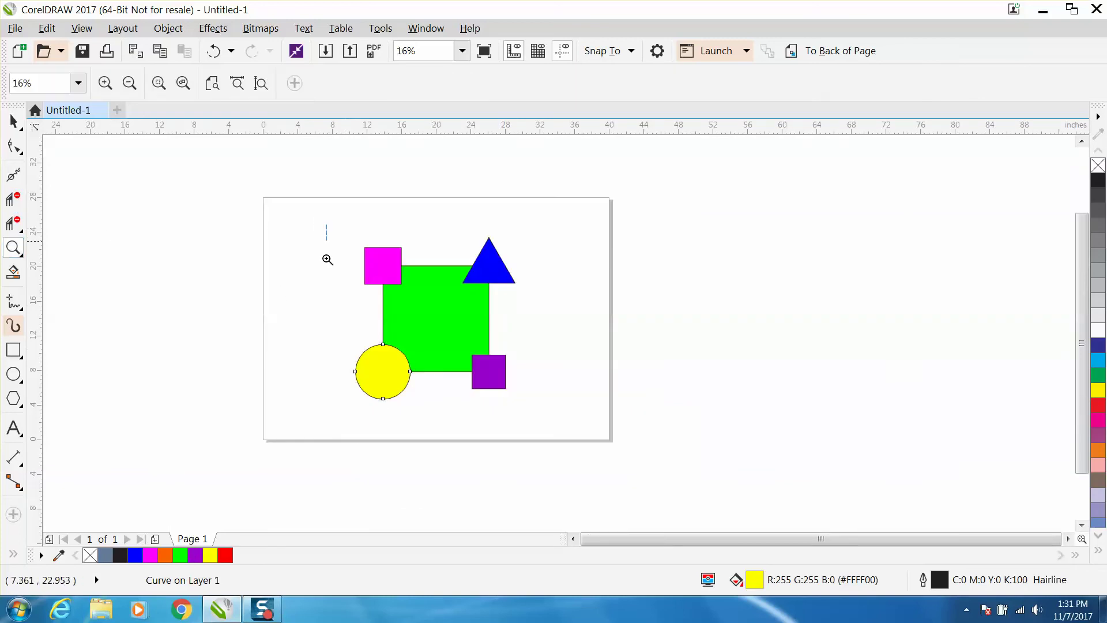
pyautogui.moveTo(328, 260); pyautogui.dragTo(601, 414)
pyautogui.click(15, 121)
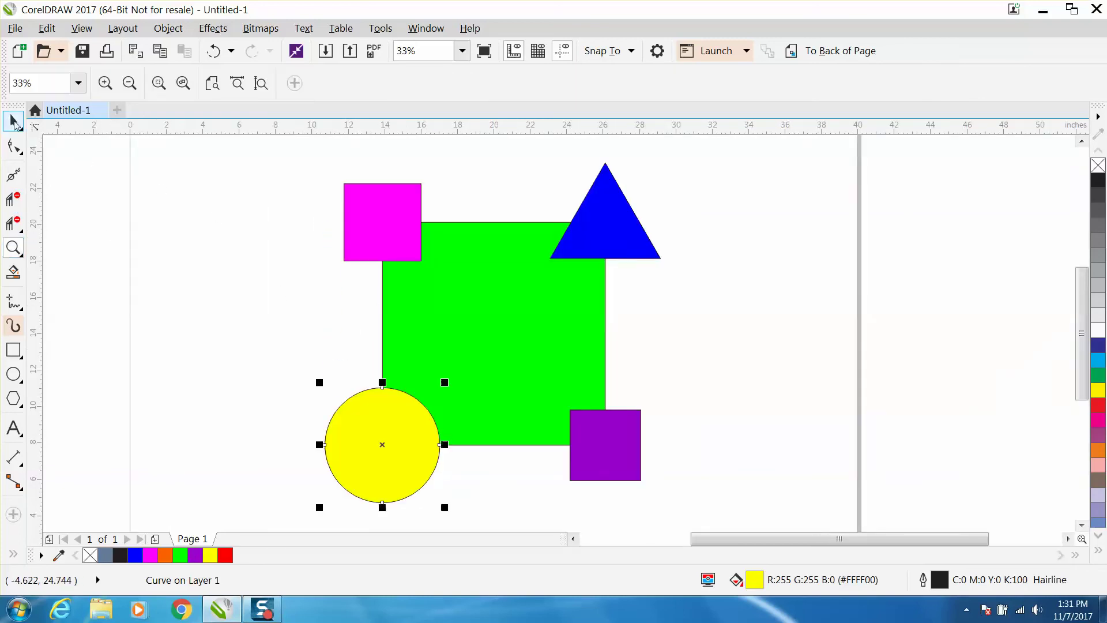
pyautogui.click(158, 171)
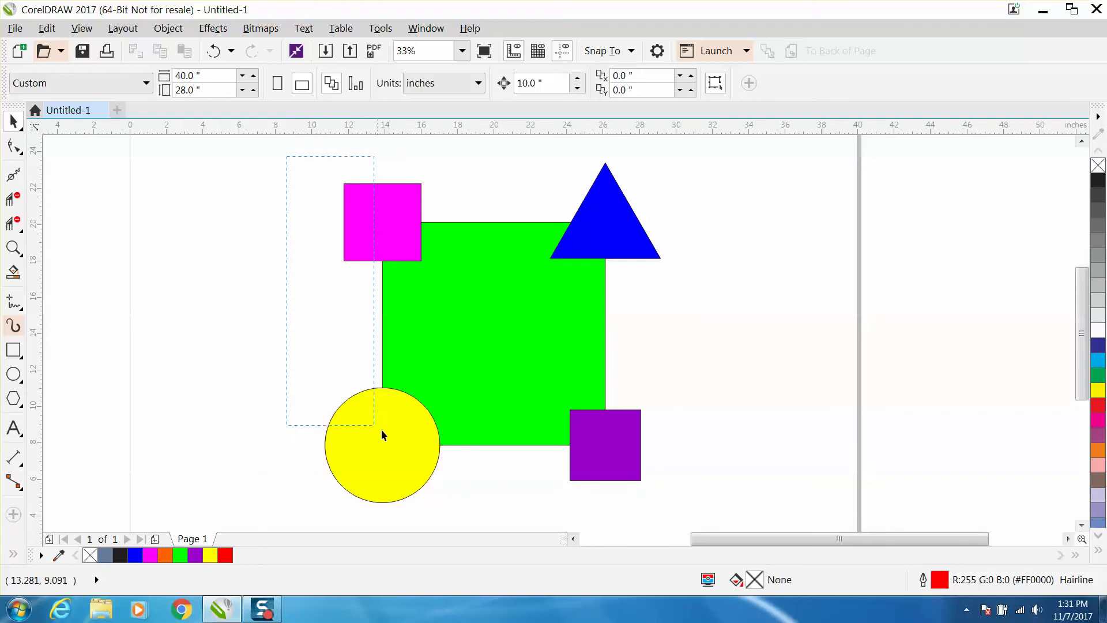
# Weld all thirteen shapes into one outline curve, cancelling an accidental move
pyautogui.moveTo(659, 494); pyautogui.dragTo(704, 505)
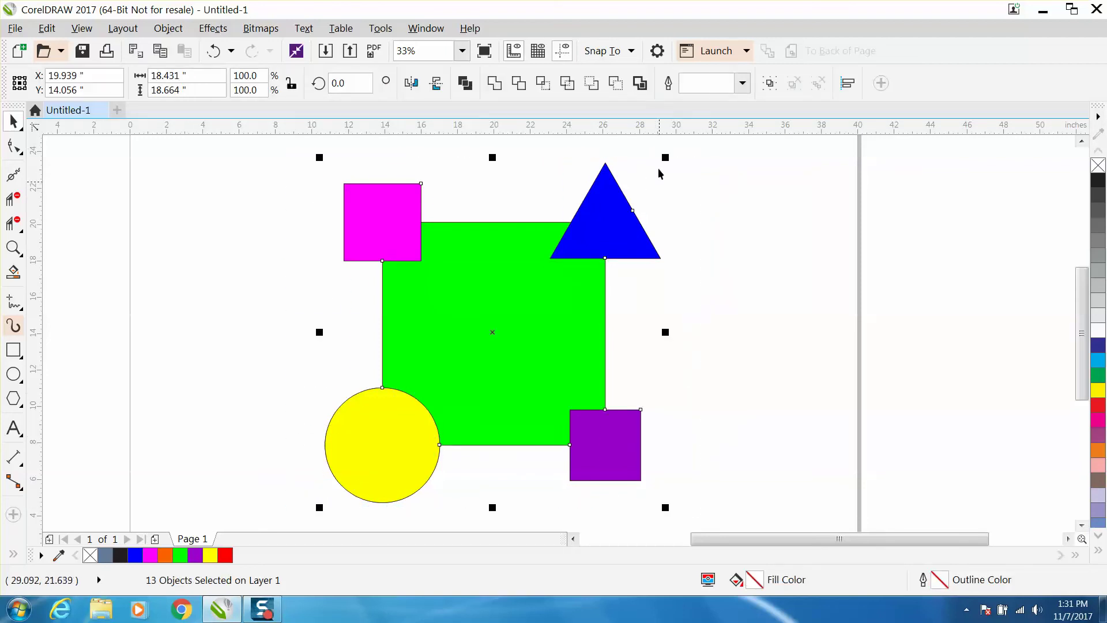
pyautogui.click(639, 83)
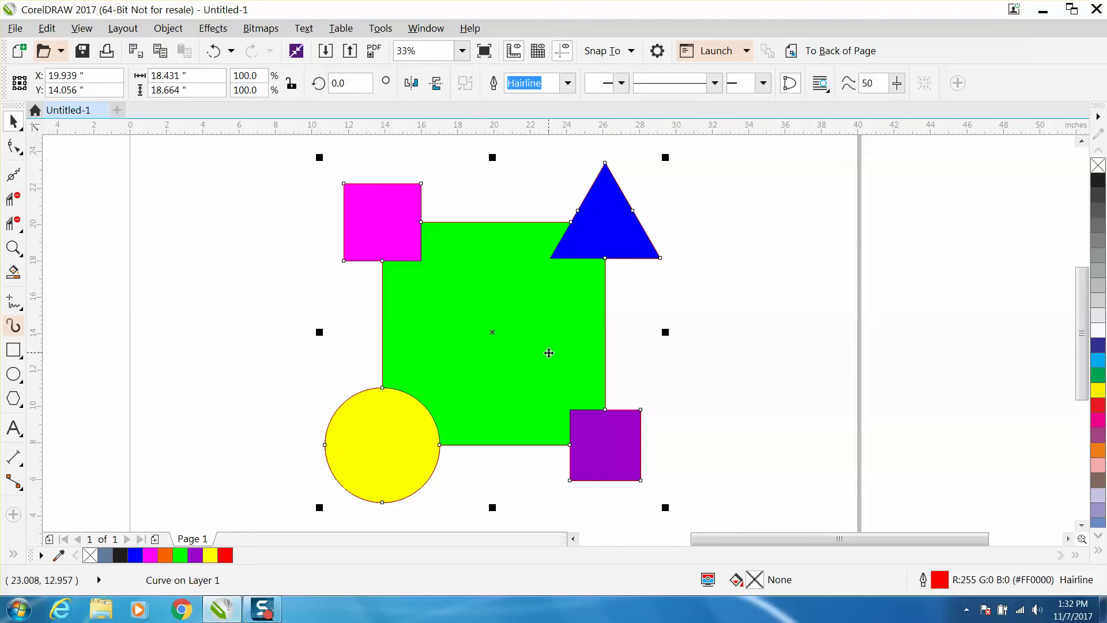
pyautogui.moveTo(549, 352); pyautogui.dragTo(731, 353)
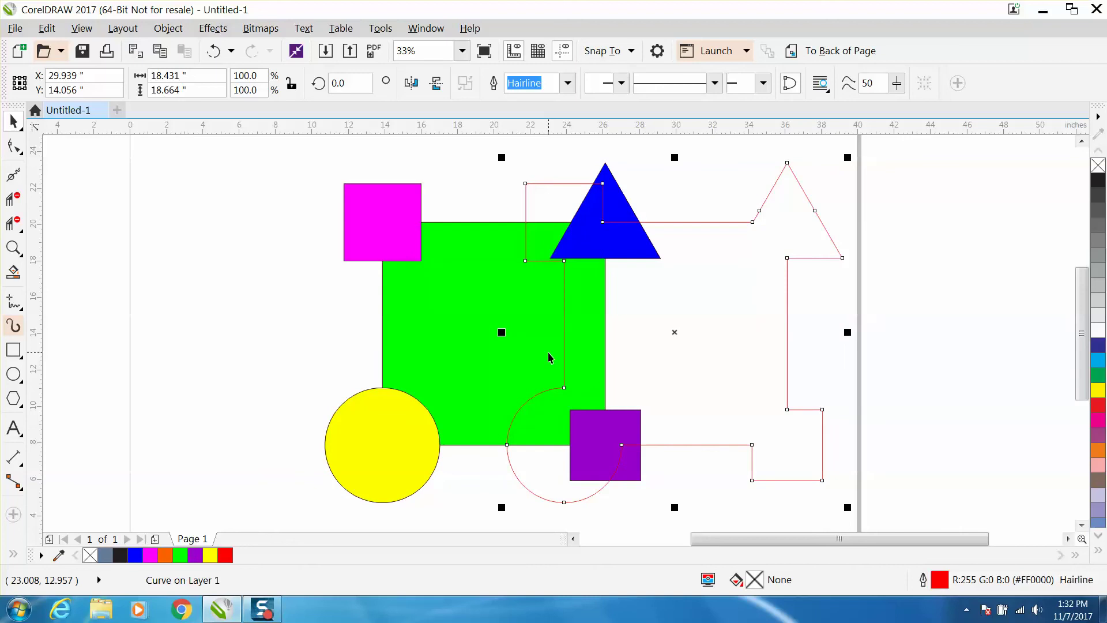
pyautogui.press('Escape')
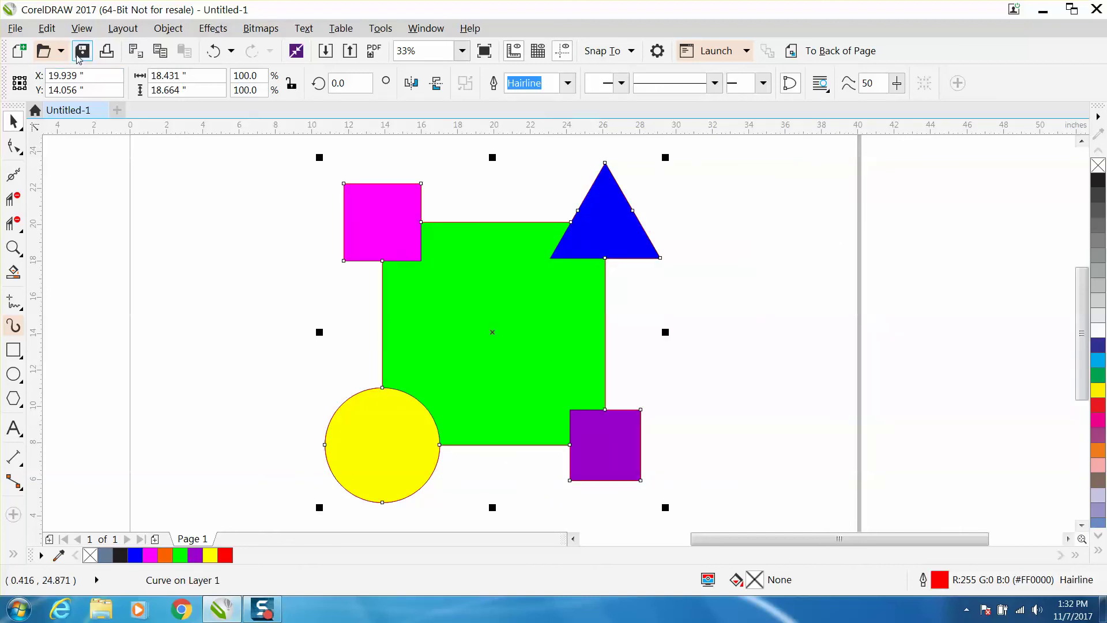
# Print only the selection to the Epilog Engraver WinX64 Fusion and bring up its properties
pyautogui.click(108, 56)
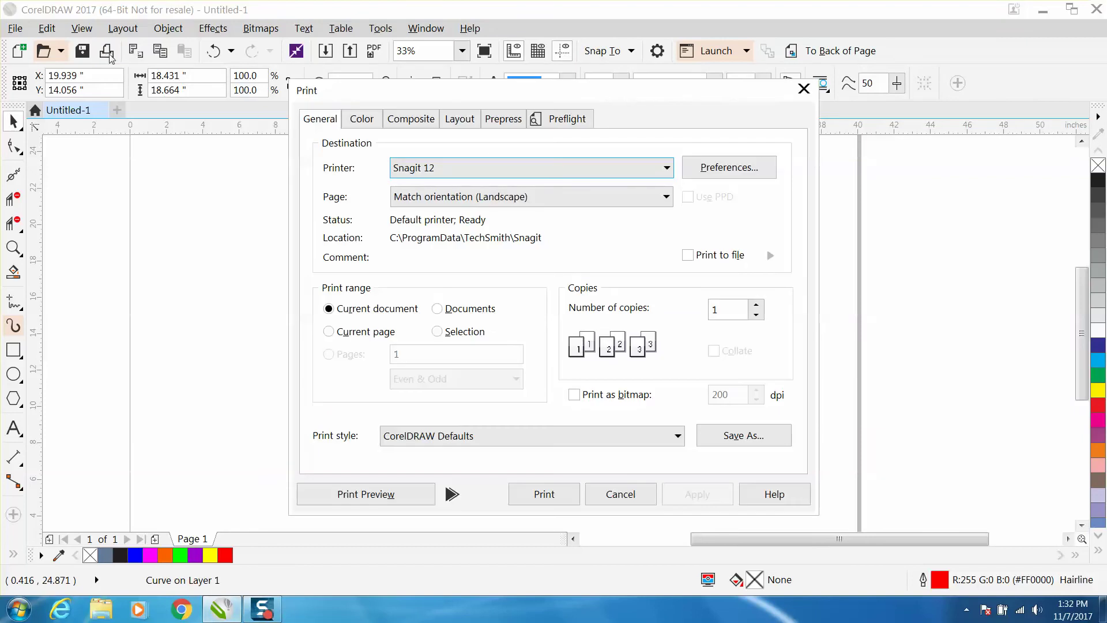
pyautogui.click(665, 168)
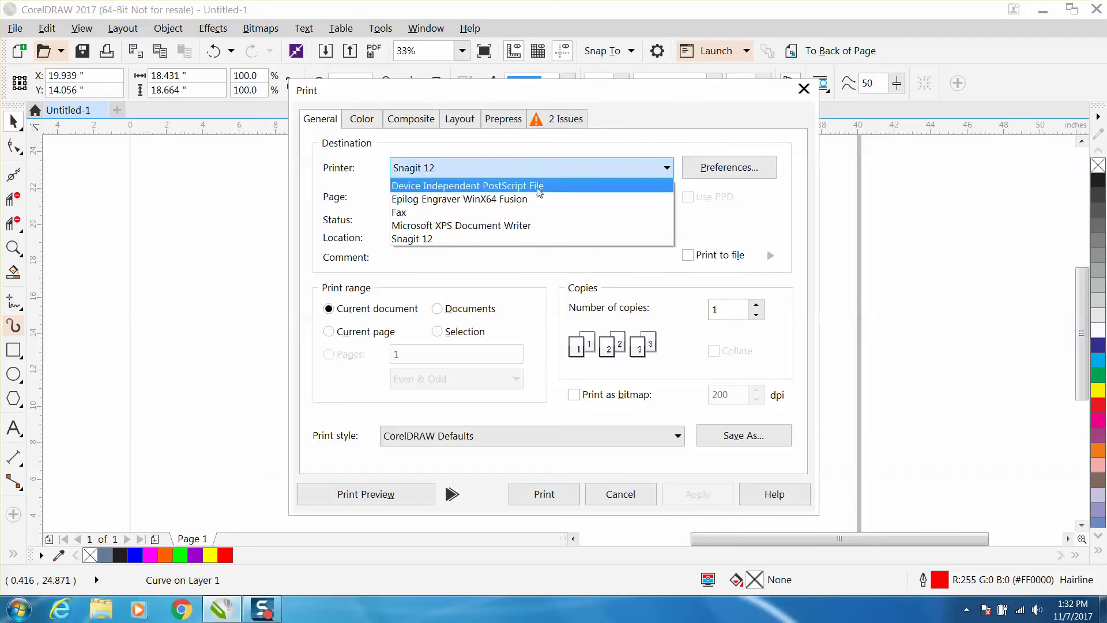
pyautogui.click(514, 200)
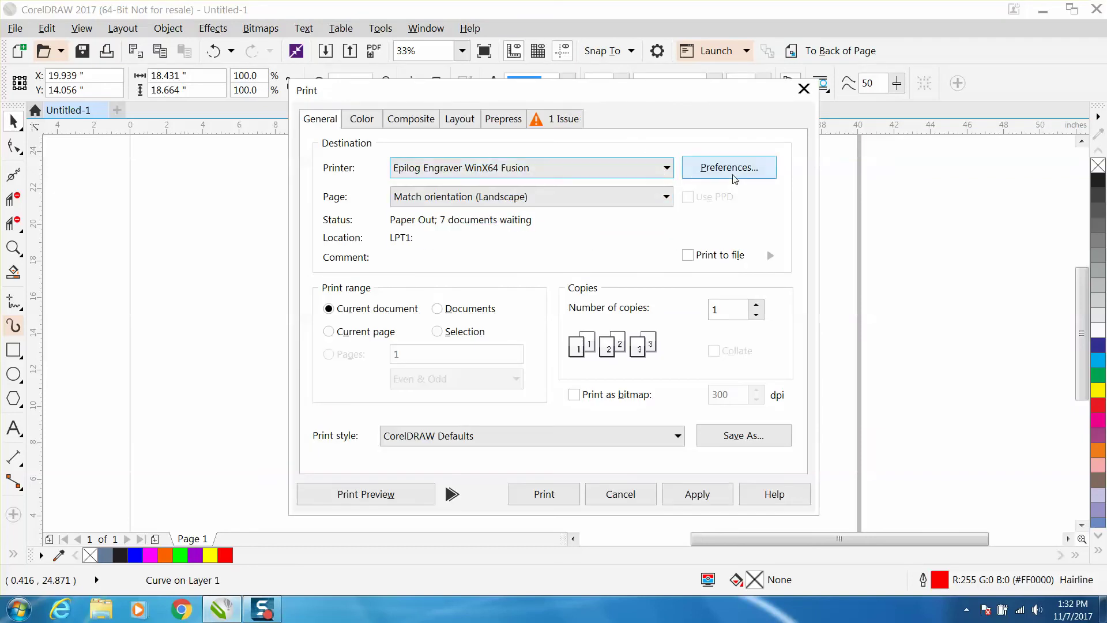
pyautogui.click(437, 332)
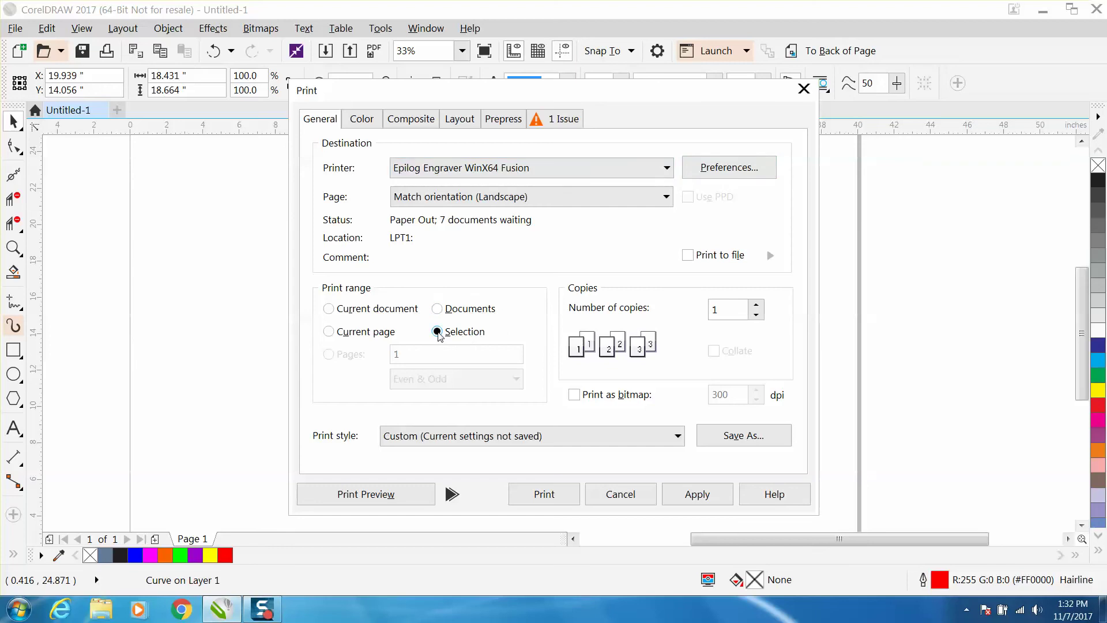
pyautogui.click(744, 168)
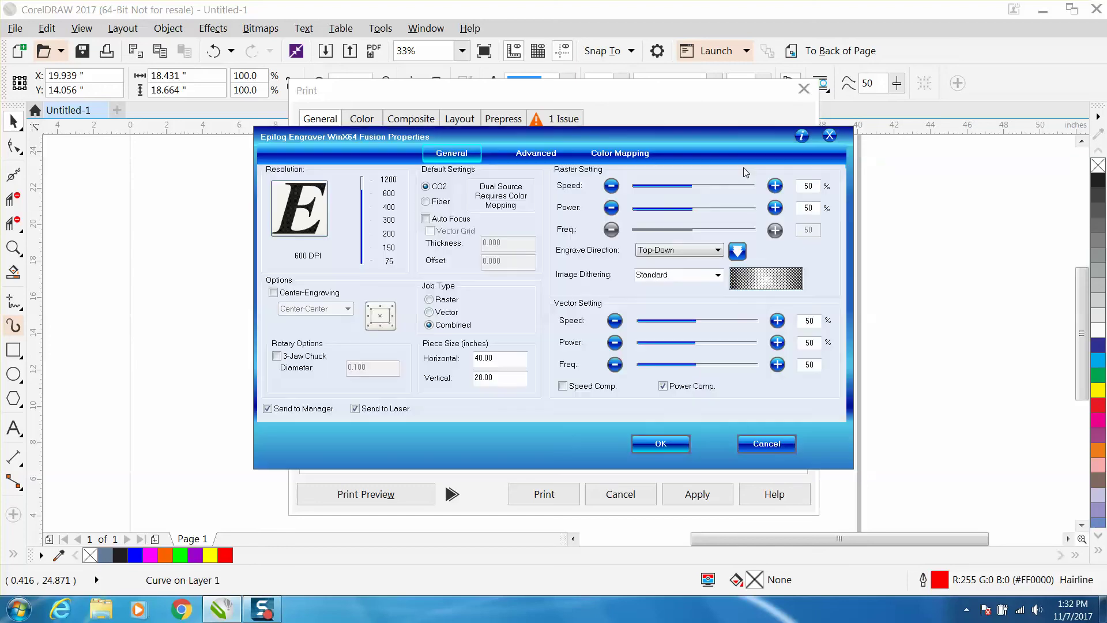
# Change the Epilog job type from Combined to Vector and confirm
pyautogui.click(429, 311)
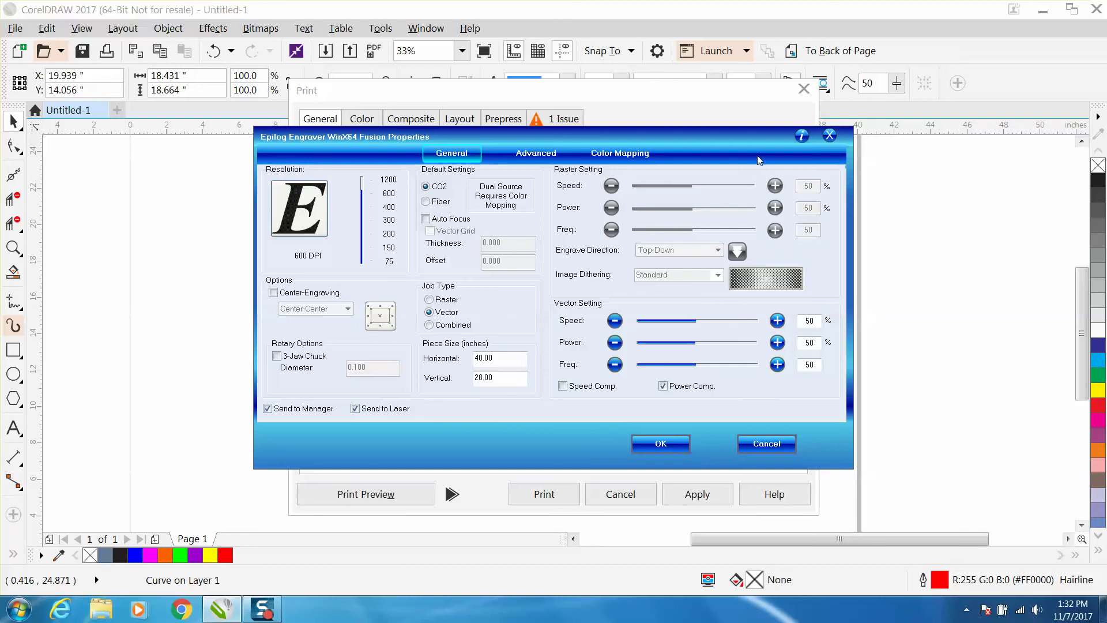
pyautogui.click(665, 444)
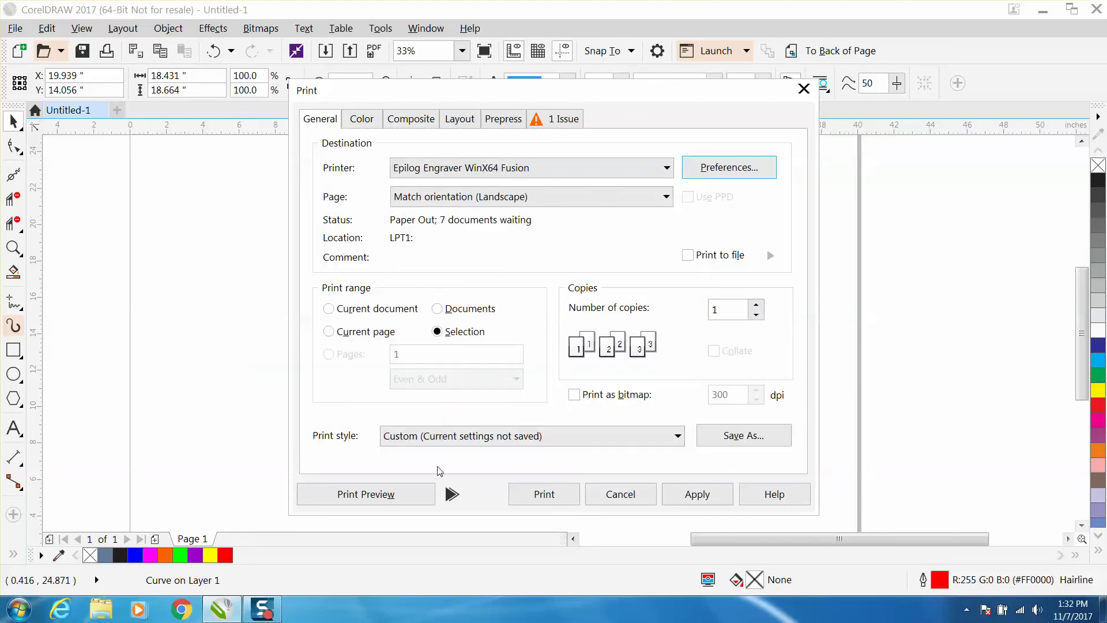
# Expand the print preview to check only the red outline appears, then close Print
pyautogui.click(452, 494)
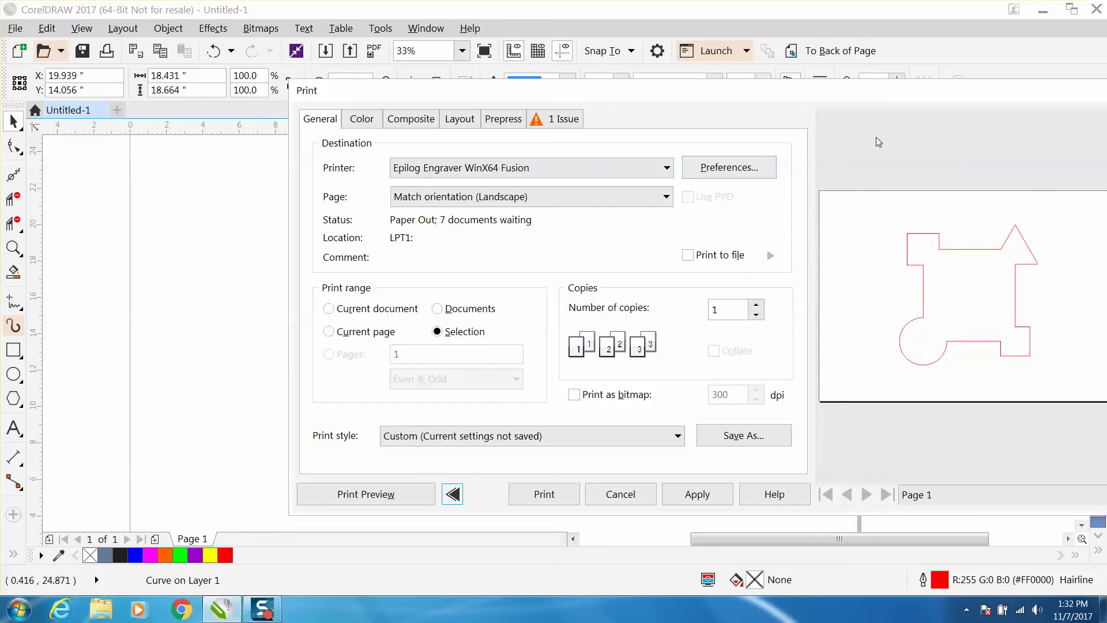
pyautogui.press('Escape')
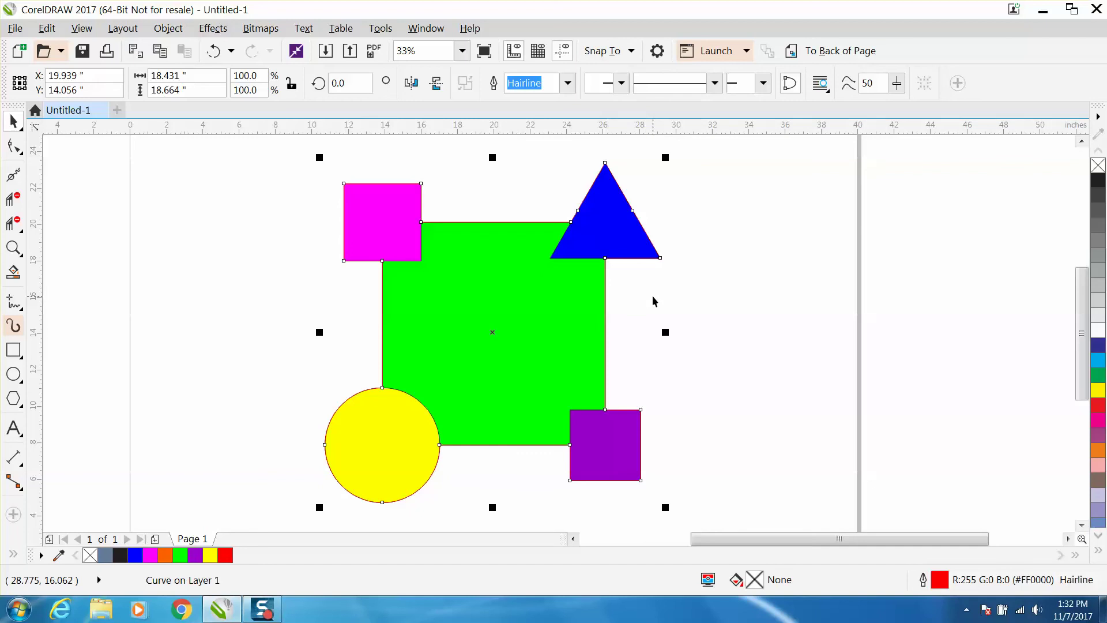
pyautogui.press('Left')
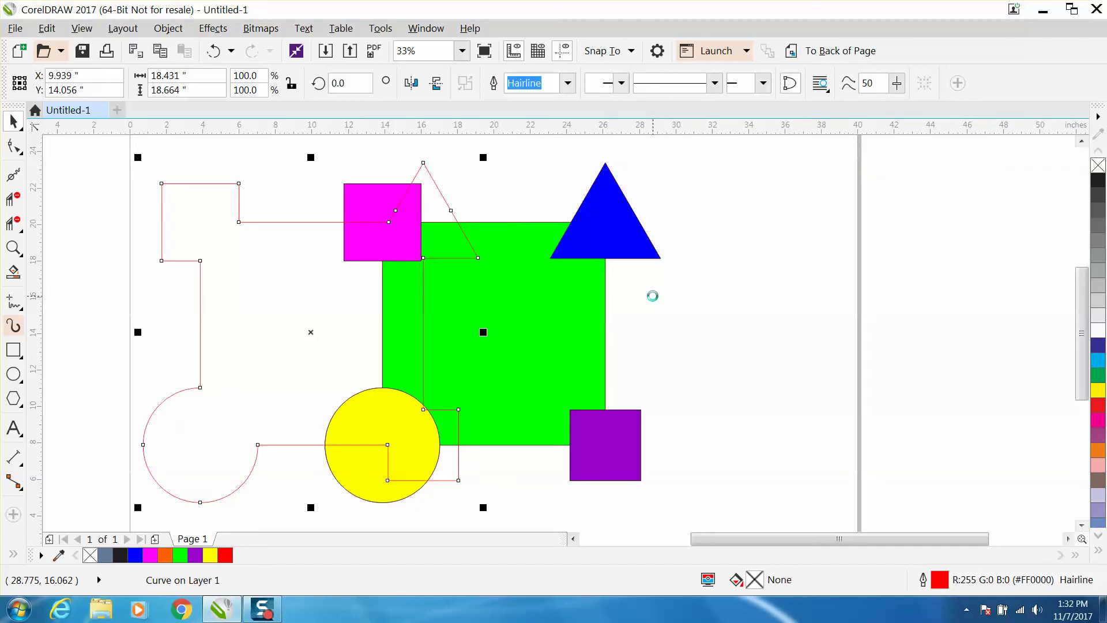
pyautogui.hotkey('ctrl', 'z')
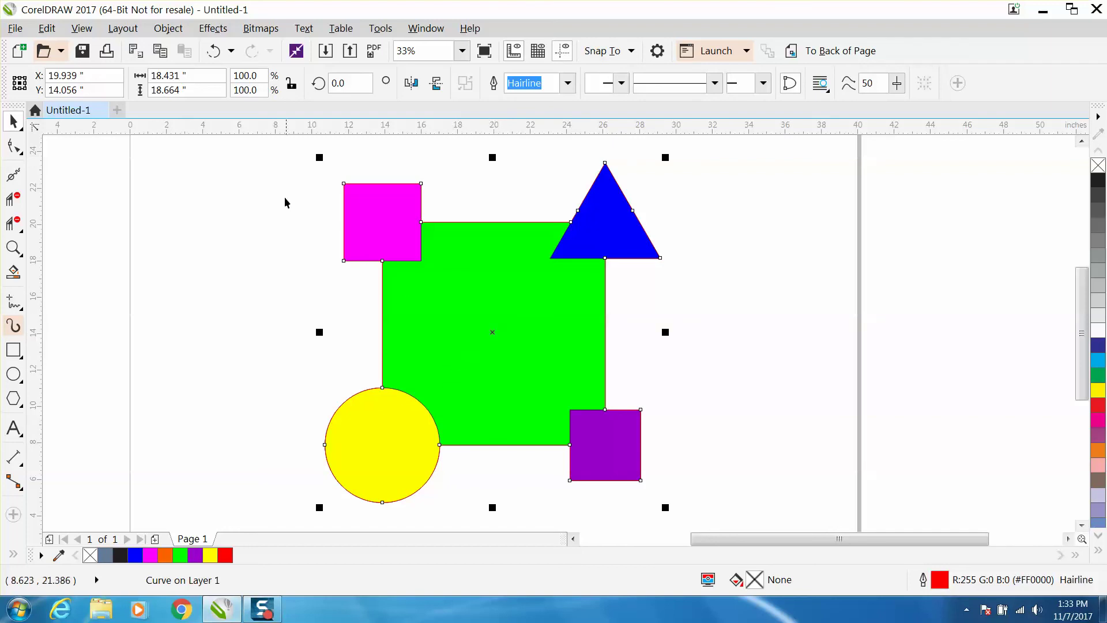
# Preview a Selection-range print on Epilog Engraver WinX64 Fusion, then cancel without printing
pyautogui.click(107, 52)
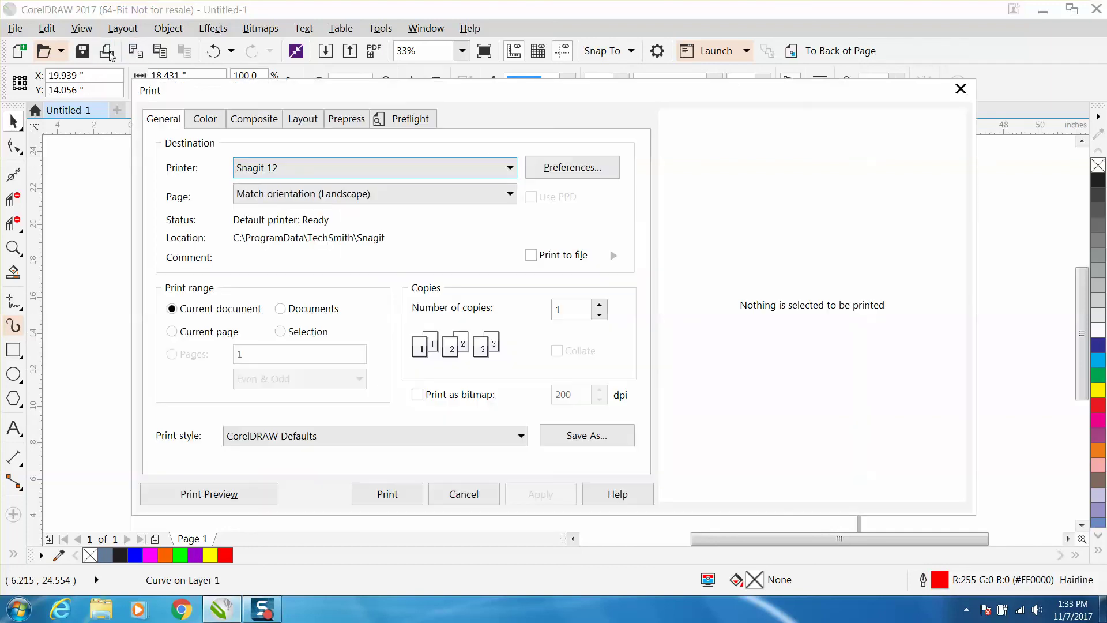
pyautogui.click(504, 170)
pyautogui.click(328, 196)
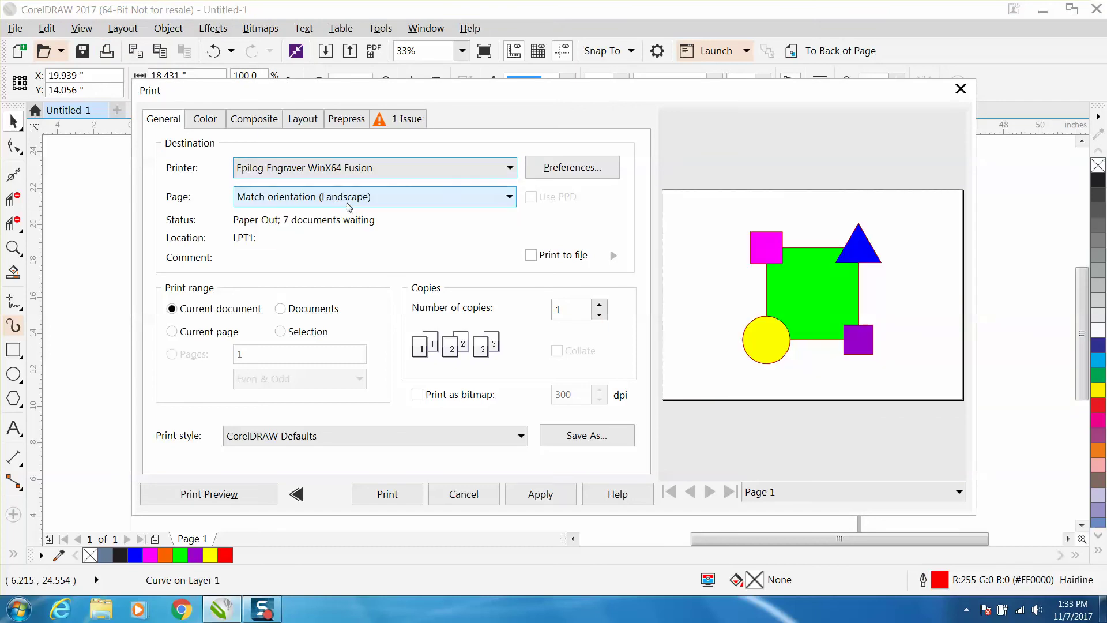
pyautogui.click(281, 332)
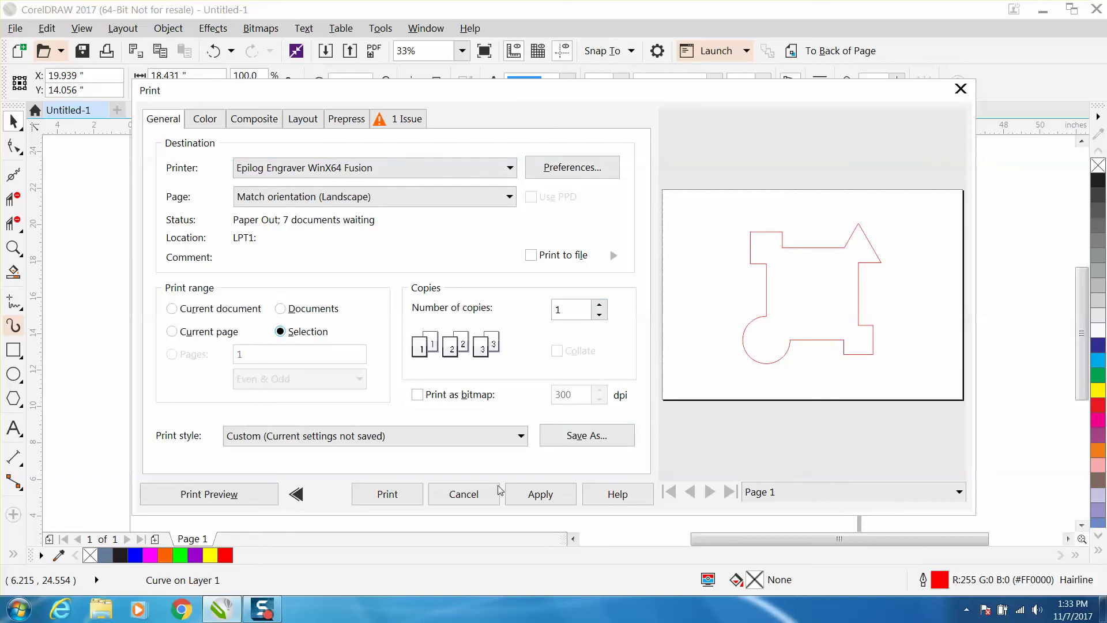
pyautogui.click(464, 494)
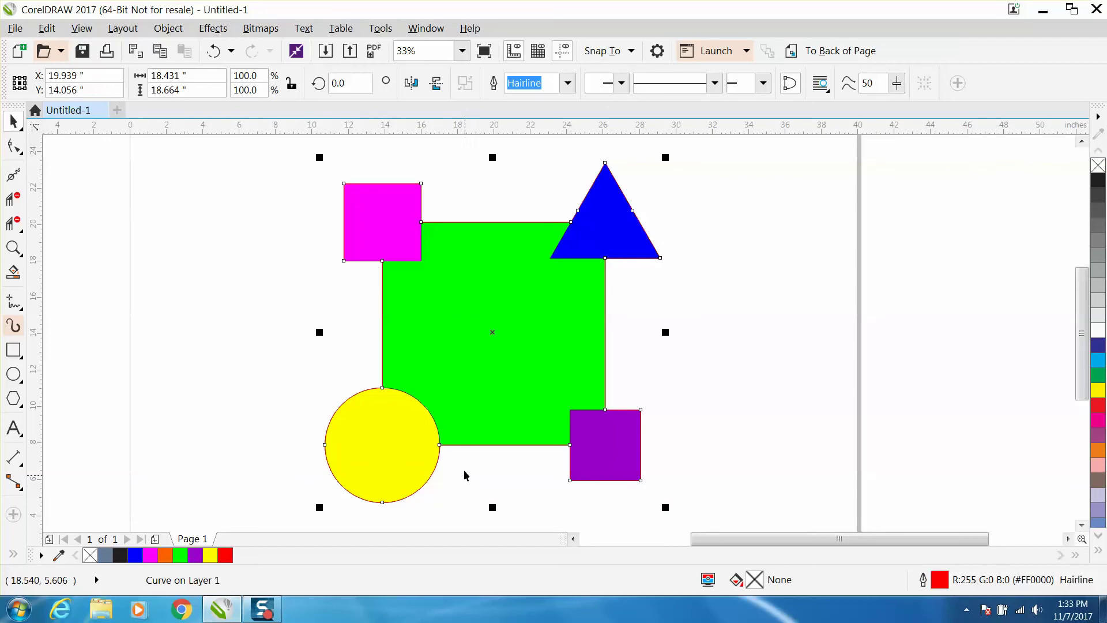
# With nothing selected, start a print to the Epilog Engraver WinX64 Fusion
pyautogui.click(274, 209)
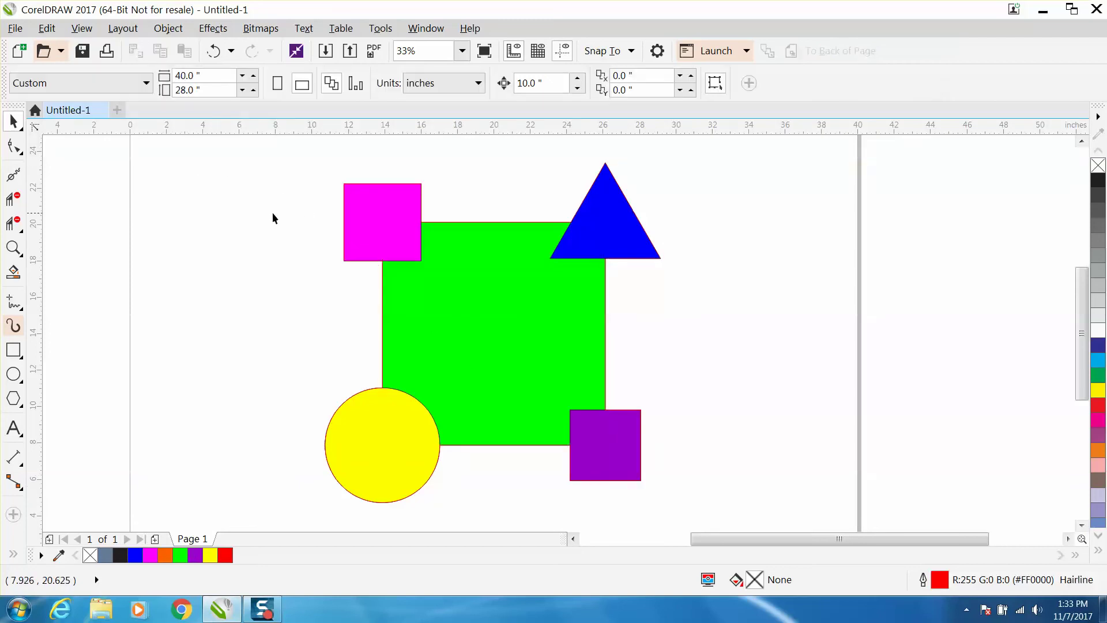
pyautogui.click(106, 51)
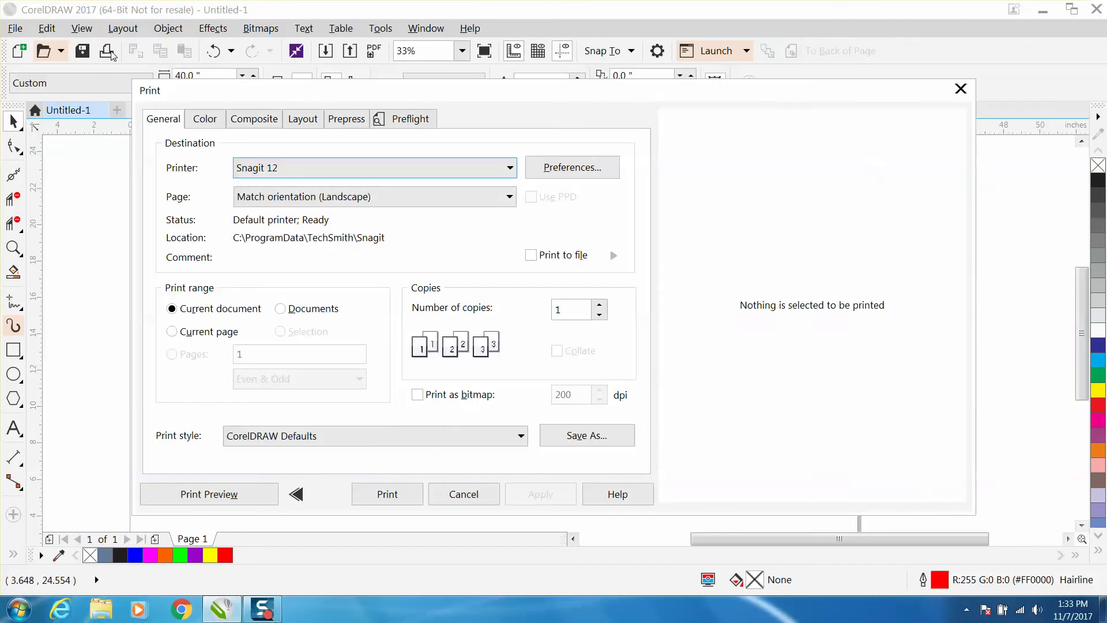
pyautogui.click(509, 167)
pyautogui.click(330, 201)
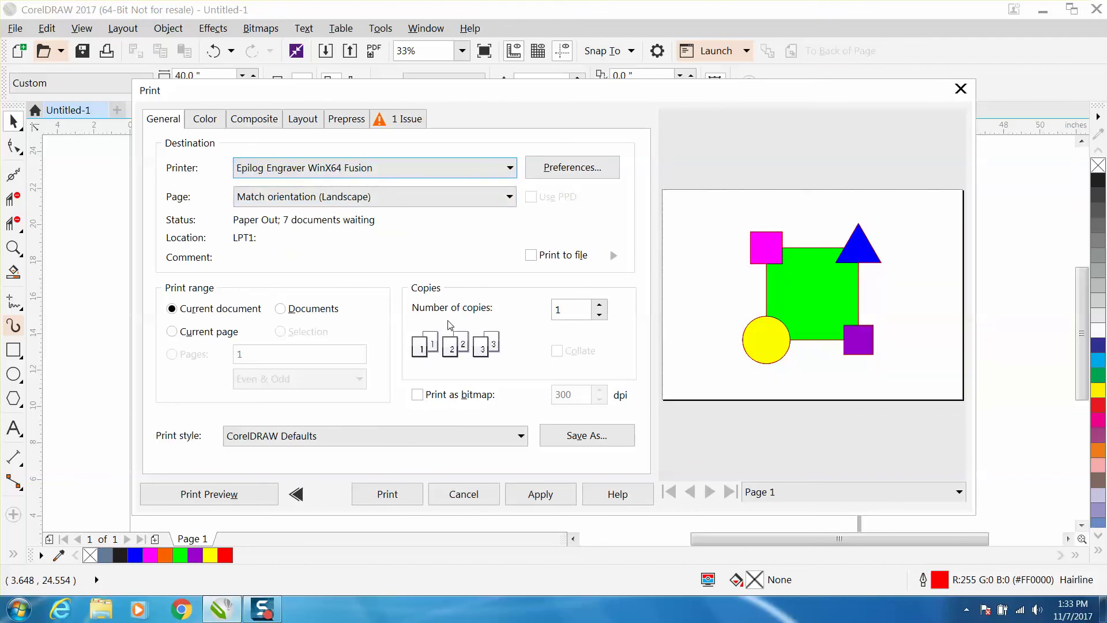
# Set the engraver's job type to Vector, confirm, and close Print without printing
pyautogui.click(562, 171)
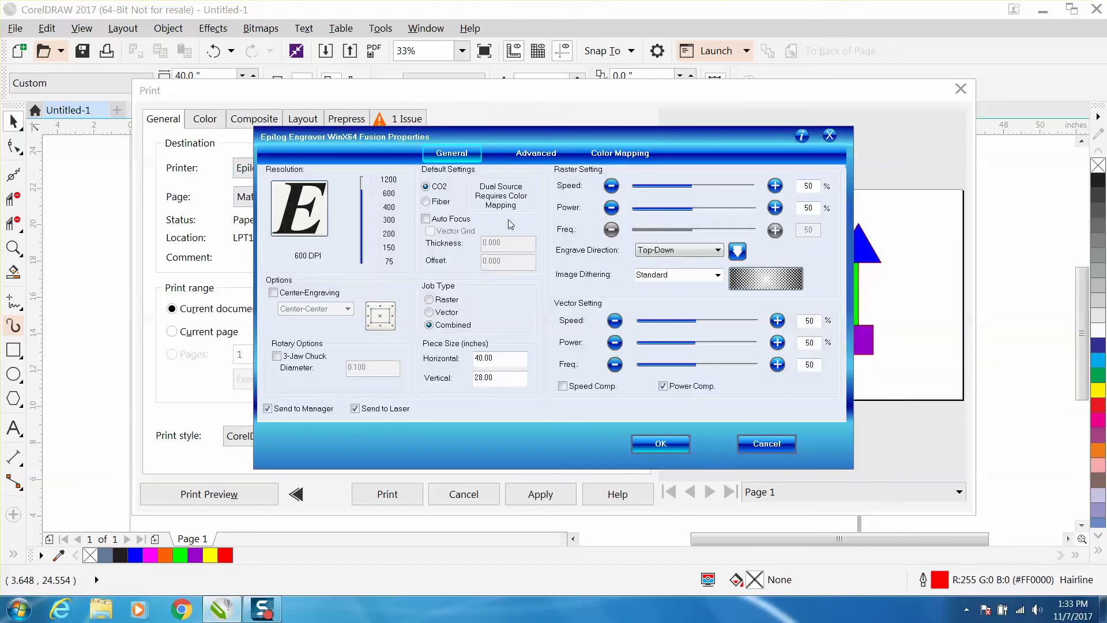
pyautogui.click(431, 312)
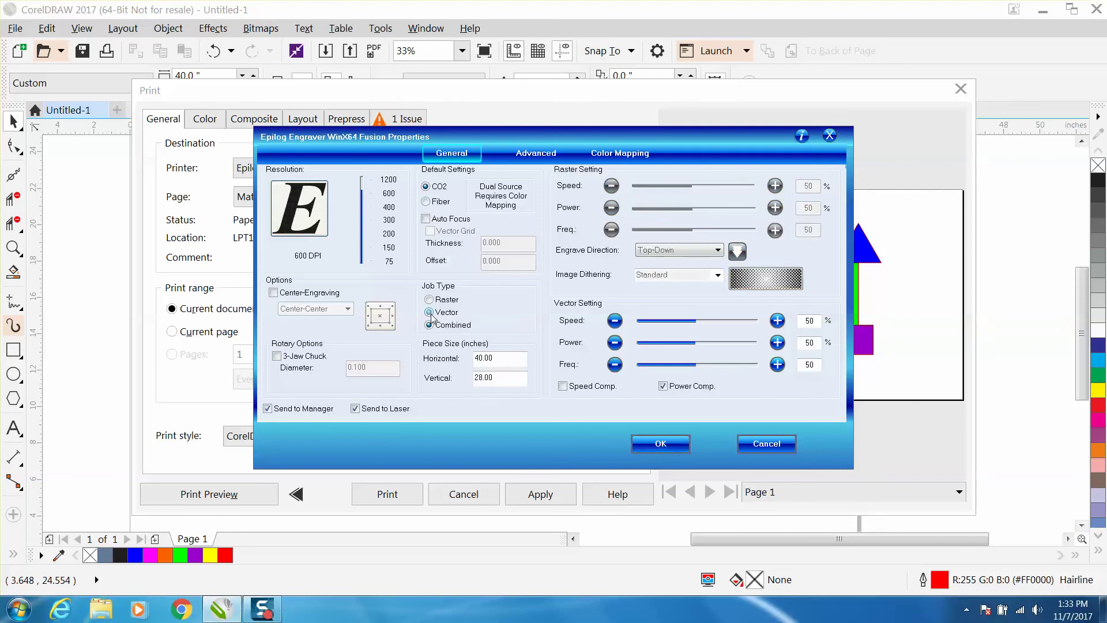
pyautogui.click(666, 449)
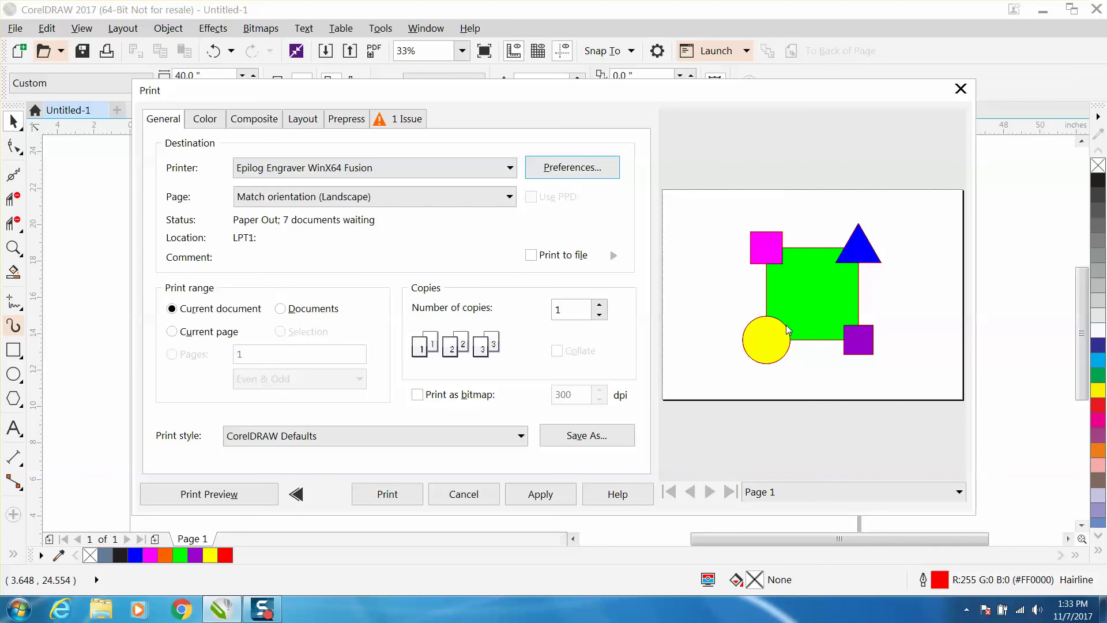
pyautogui.click(960, 88)
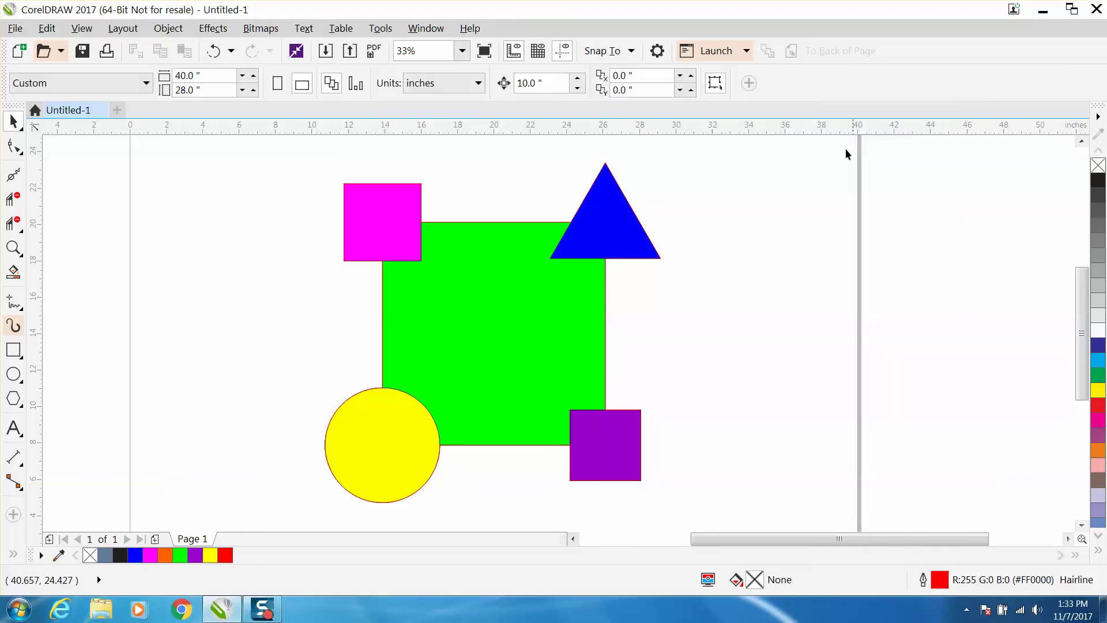
# Choose Epilog Engraver WinX64 Fusion, close Print without printing, then select the whole drawing
pyautogui.click(106, 55)
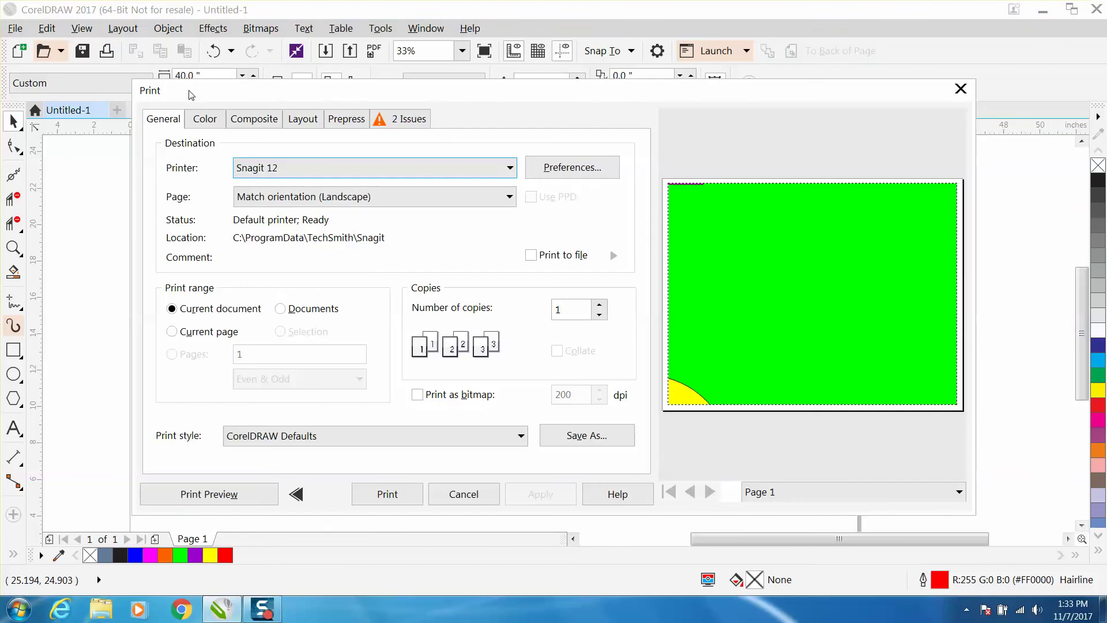
pyautogui.click(510, 168)
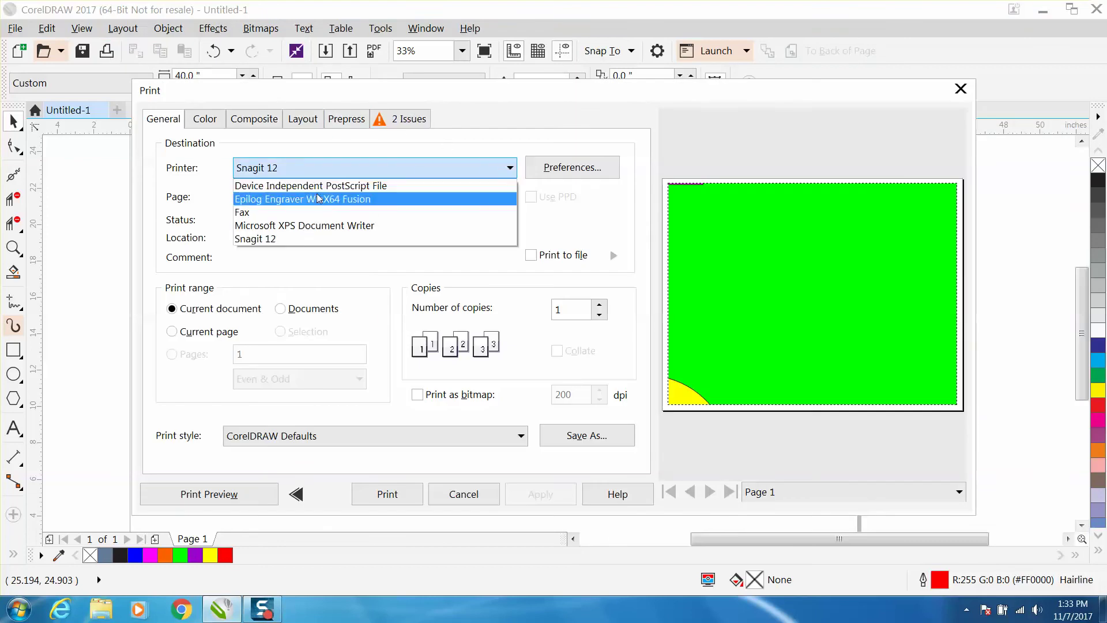
pyautogui.click(318, 199)
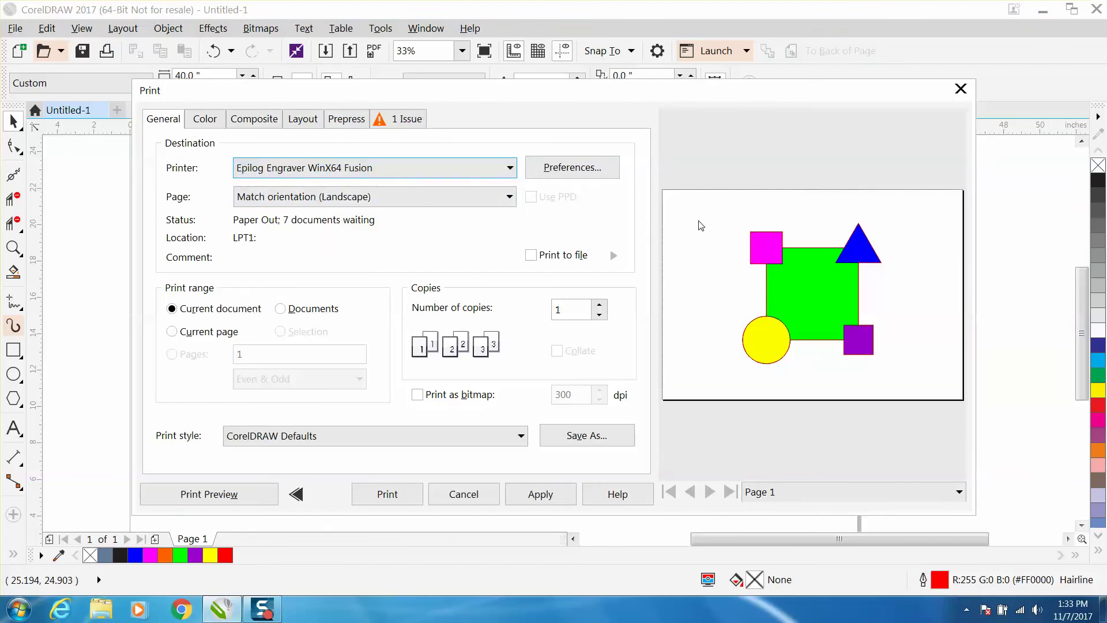
pyautogui.click(960, 89)
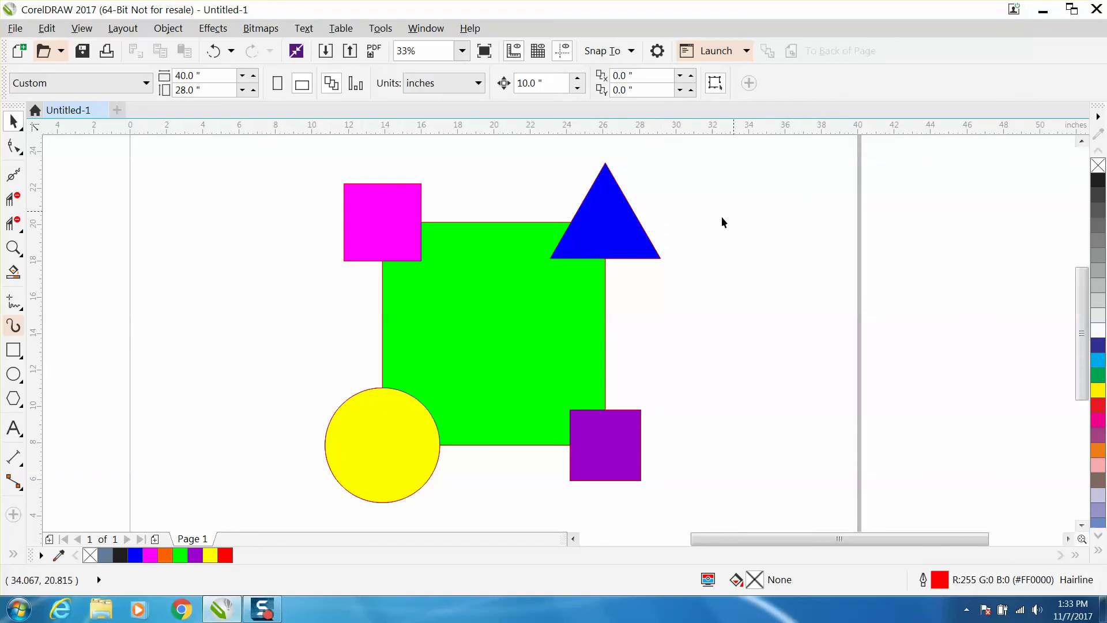
pyautogui.click(551, 221)
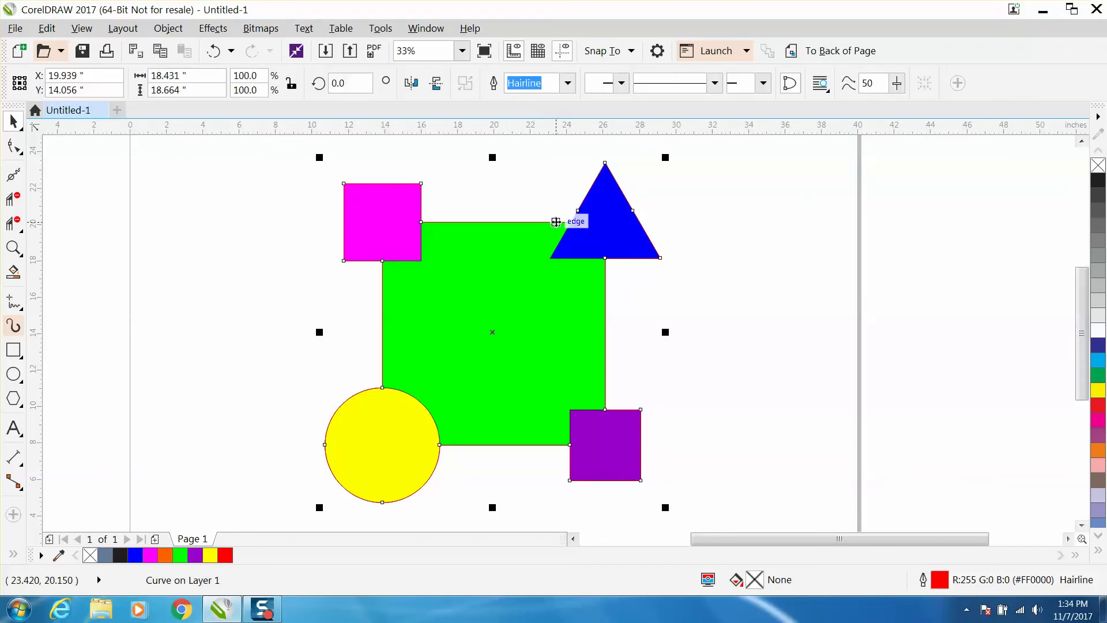
# Cancel an accidental drag, preview a Selection-only Epilog print, and close Print
pyautogui.moveTo(556, 222); pyautogui.dragTo(737, 222)
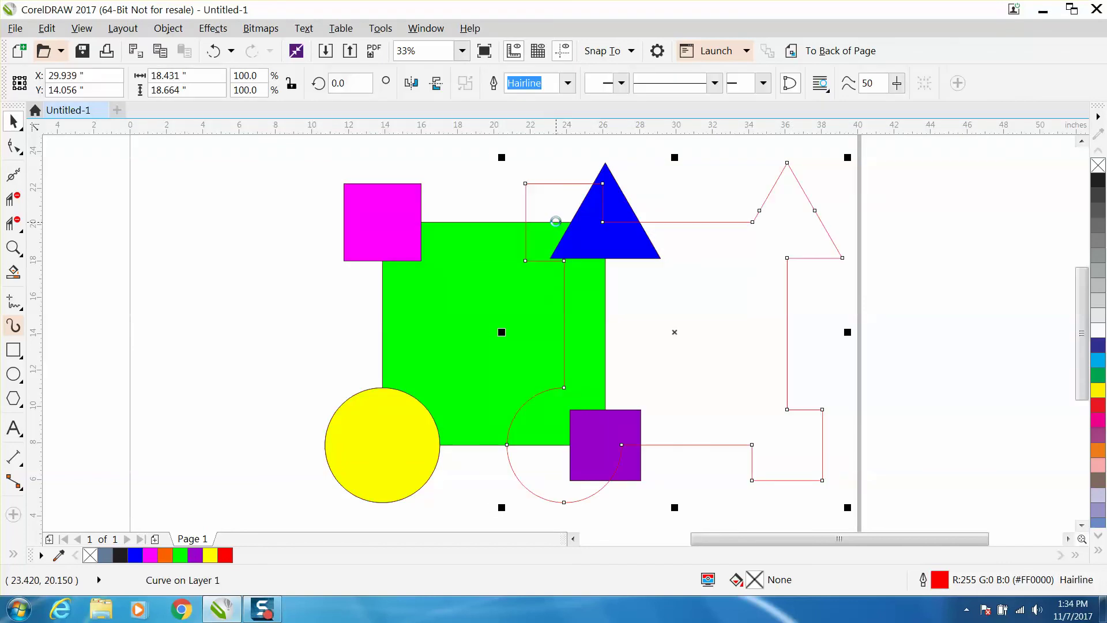
pyautogui.press('Escape')
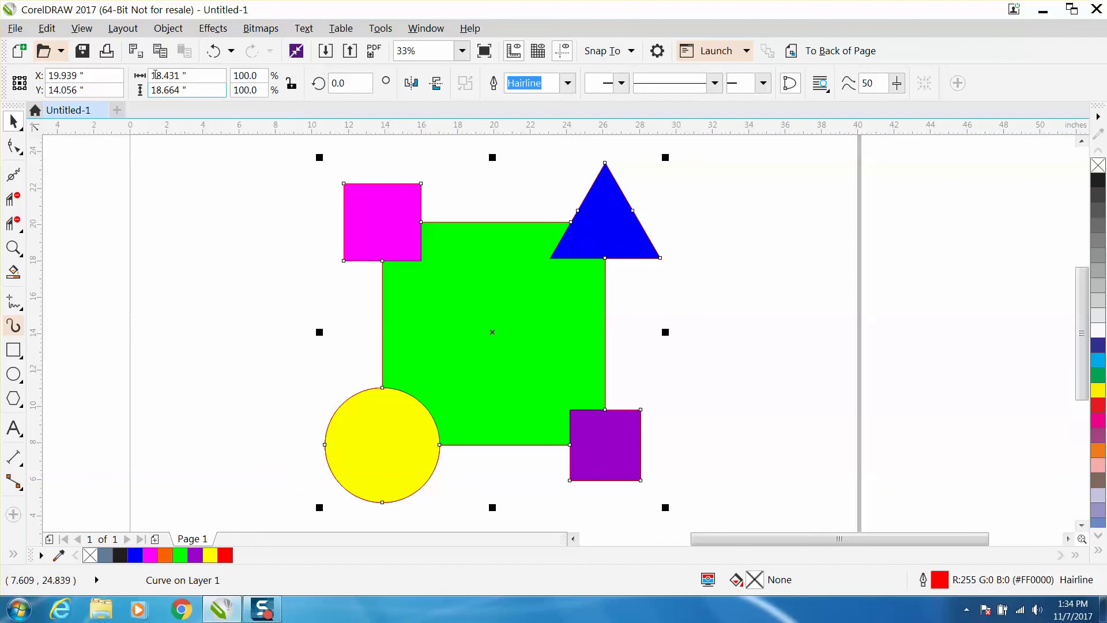
pyautogui.click(107, 52)
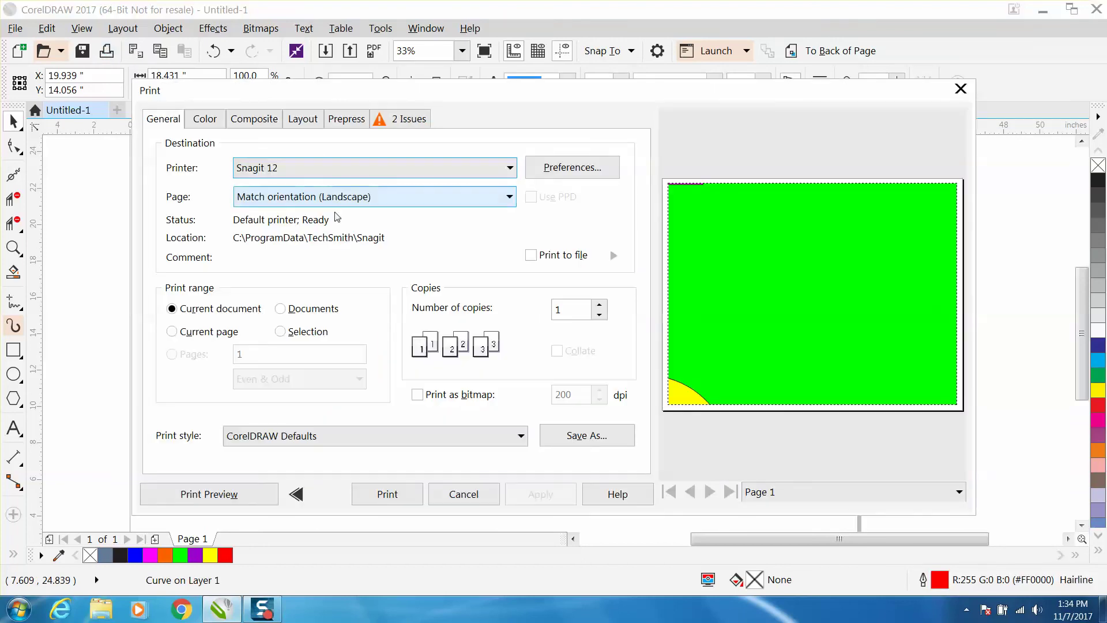
pyautogui.click(281, 332)
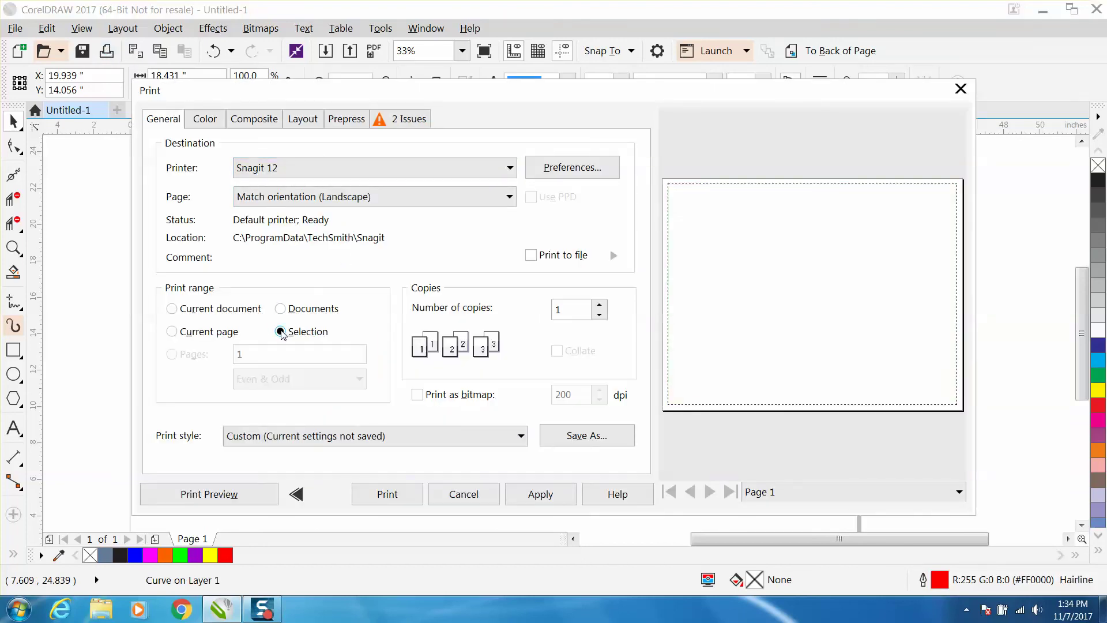
pyautogui.click(508, 168)
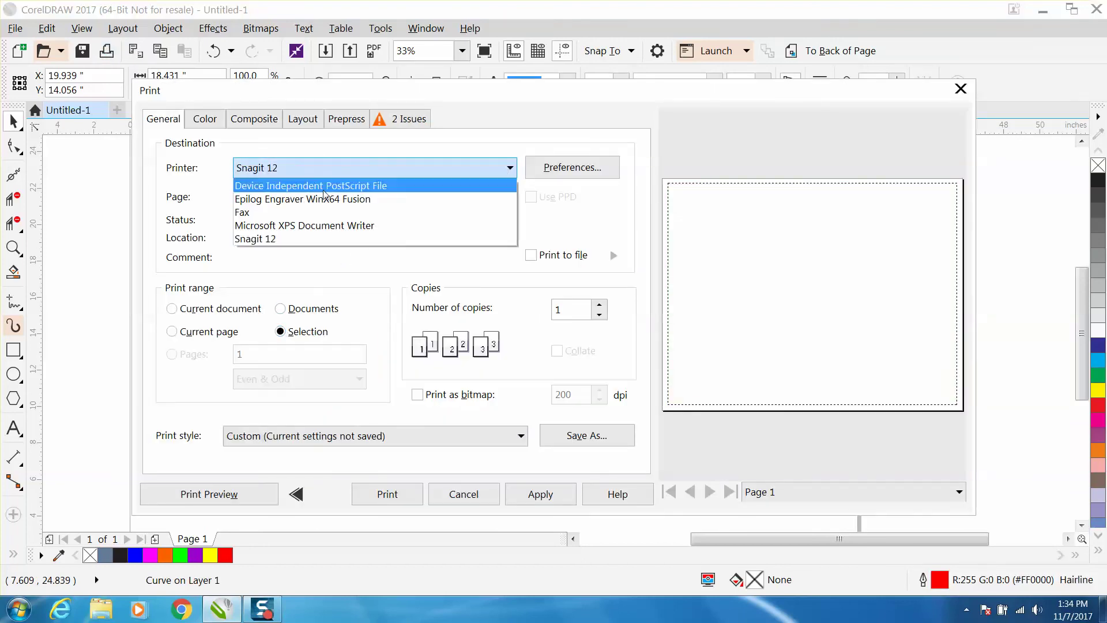
pyautogui.click(329, 199)
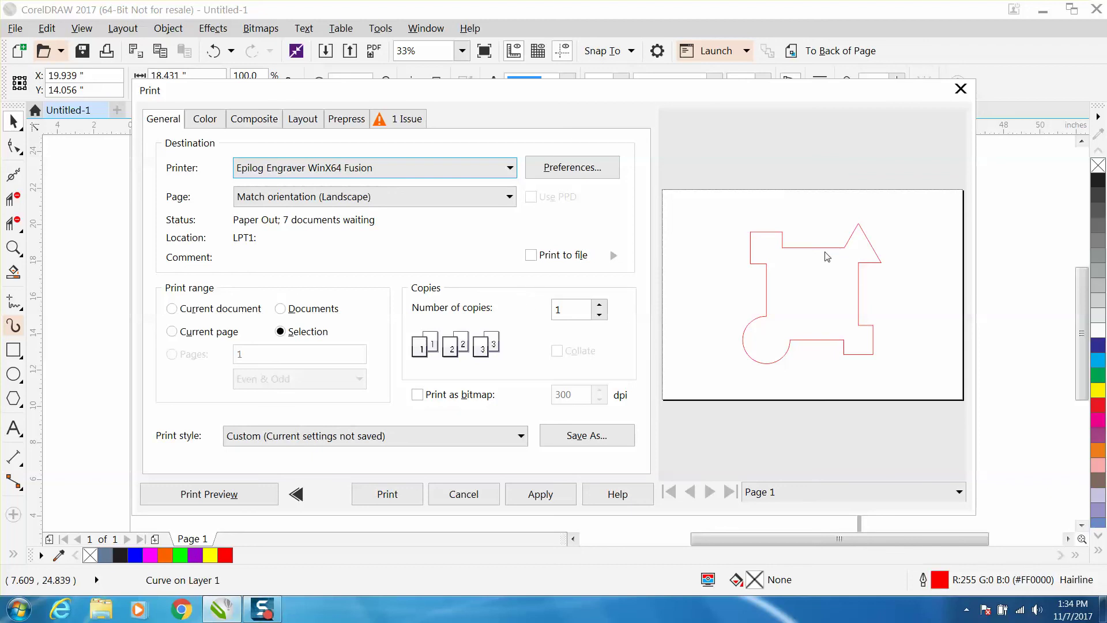
pyautogui.click(961, 88)
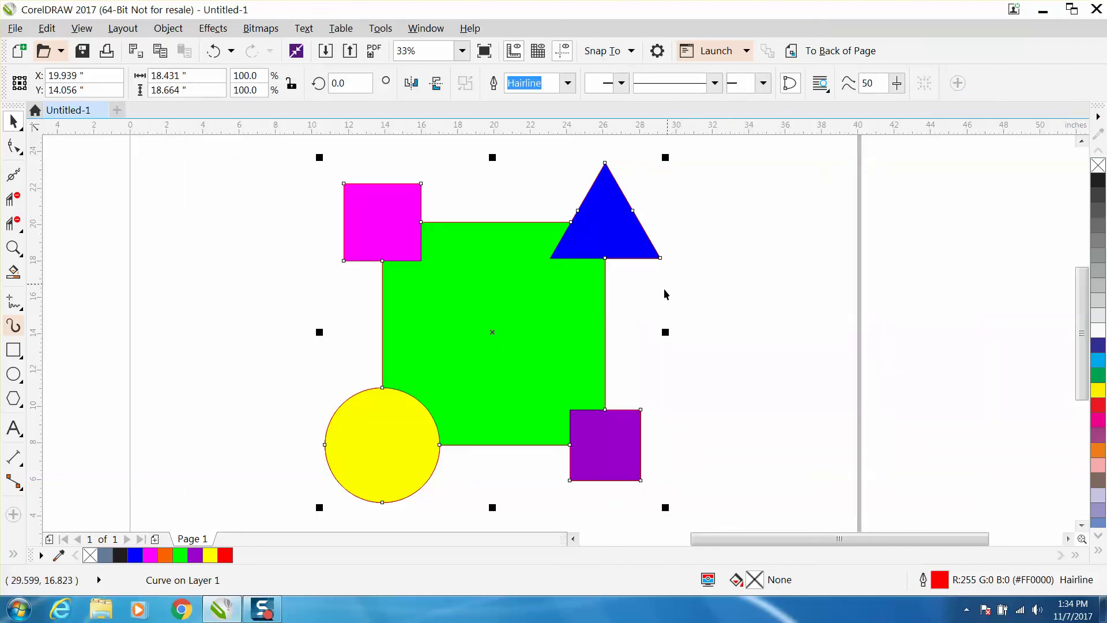
# Marquee-select all 13 coloured shapes and drag them slightly right on the page
pyautogui.scroll(-2, 683, 320)
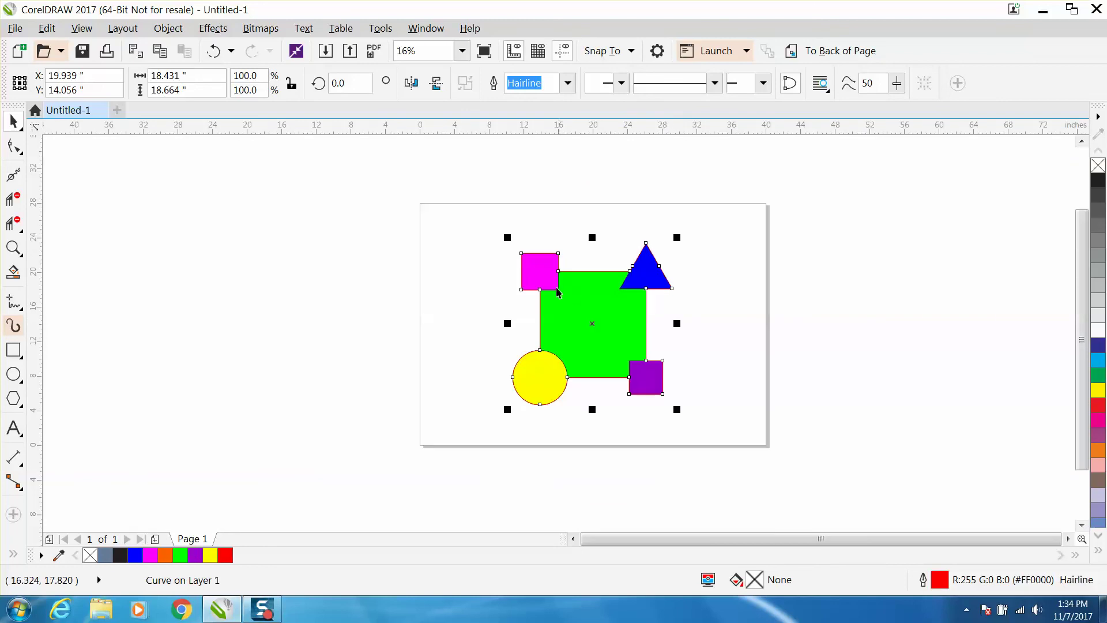
pyautogui.press('Escape')
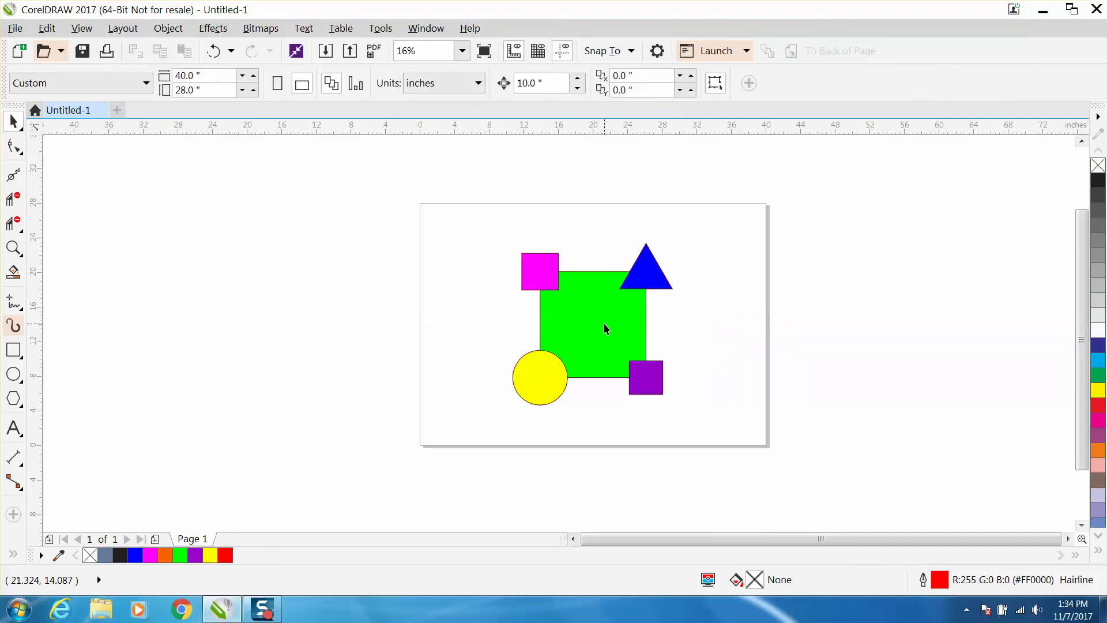
pyautogui.moveTo(484, 219); pyautogui.dragTo(739, 434)
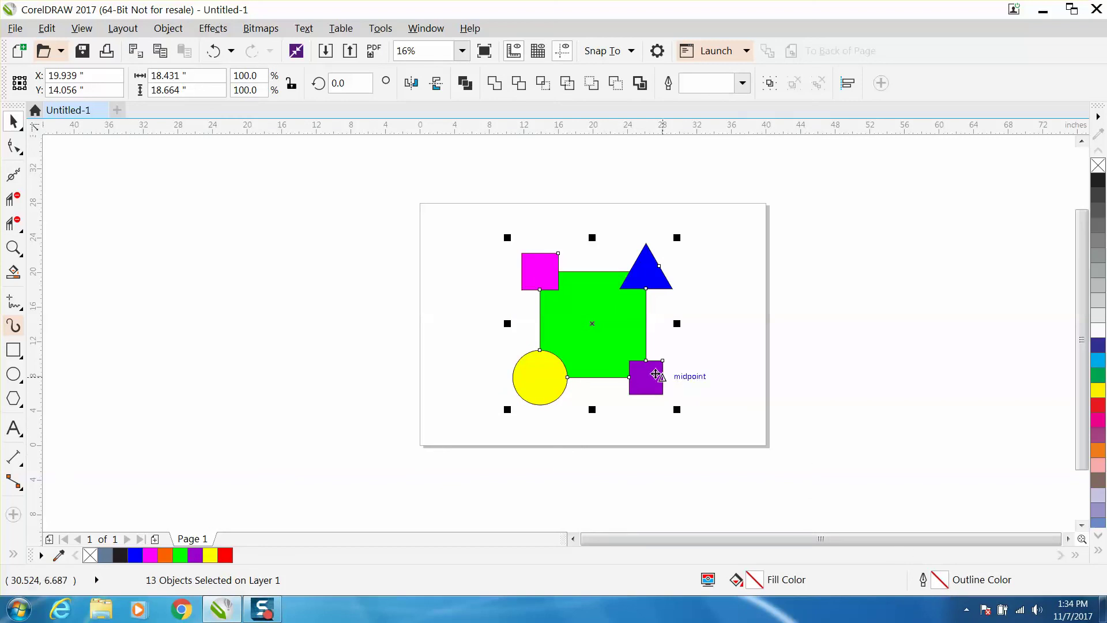
pyautogui.moveTo(593, 324)
pyautogui.mouseDown()
pyautogui.moveTo(781, 332)
pyautogui.moveTo(608, 326)
pyautogui.mouseUp()
pyautogui.click(598, 390)
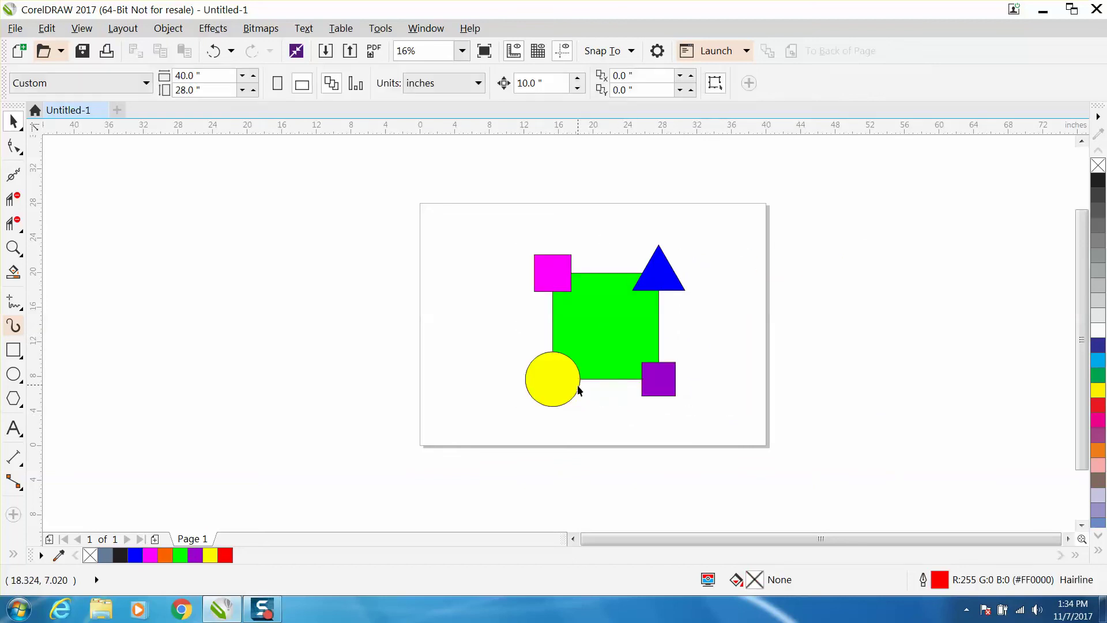
pyautogui.click(577, 386)
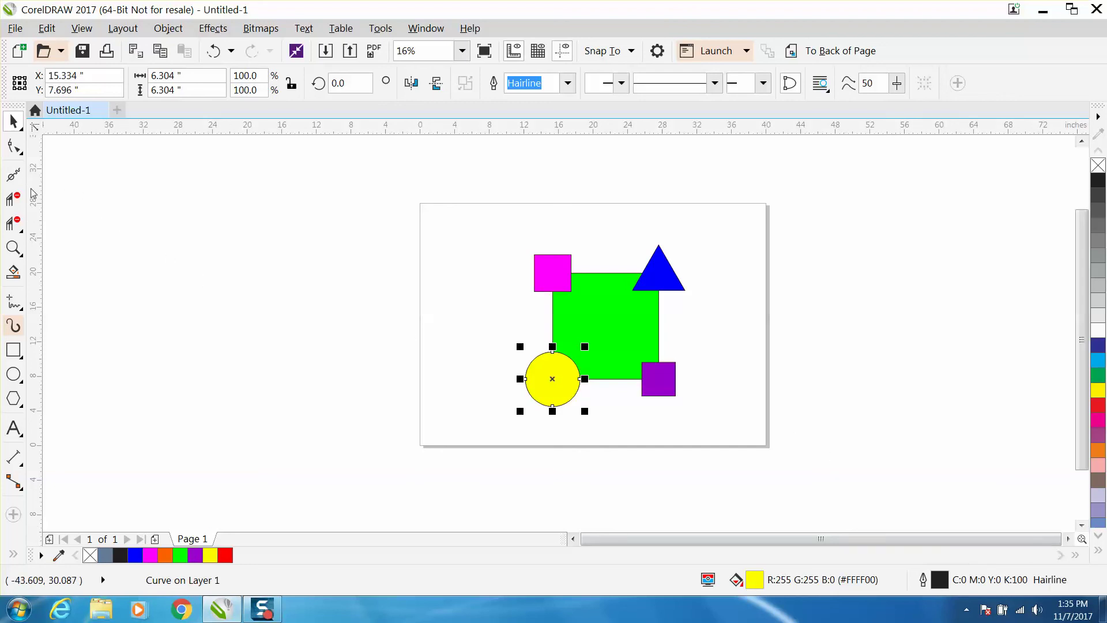
pyautogui.click(13, 247)
pyautogui.moveTo(504, 319); pyautogui.dragTo(660, 445)
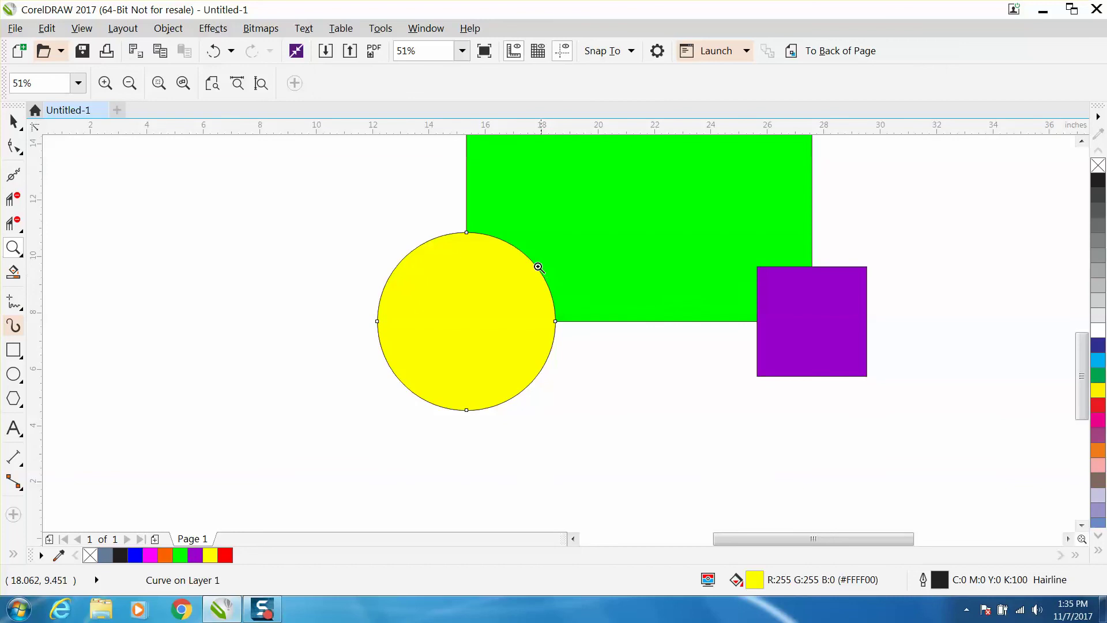
pyautogui.moveTo(535, 273); pyautogui.dragTo(581, 321)
pyautogui.rightClick(566, 316)
pyautogui.rightClick(561, 311)
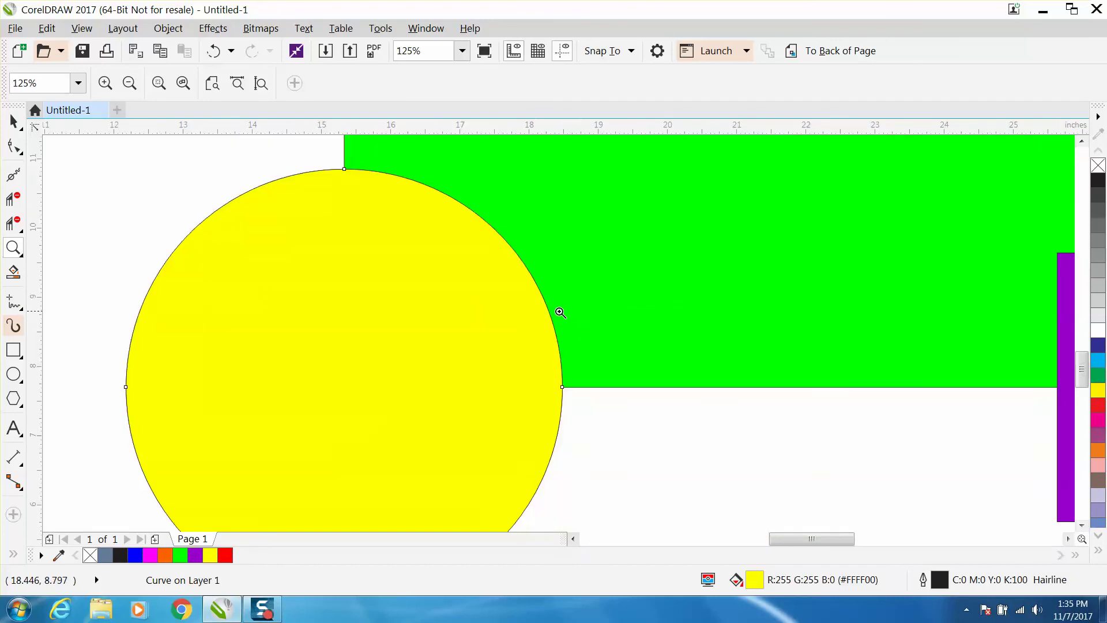
pyautogui.rightClick(559, 306)
pyautogui.rightClick(559, 306)
pyautogui.rightClick(559, 304)
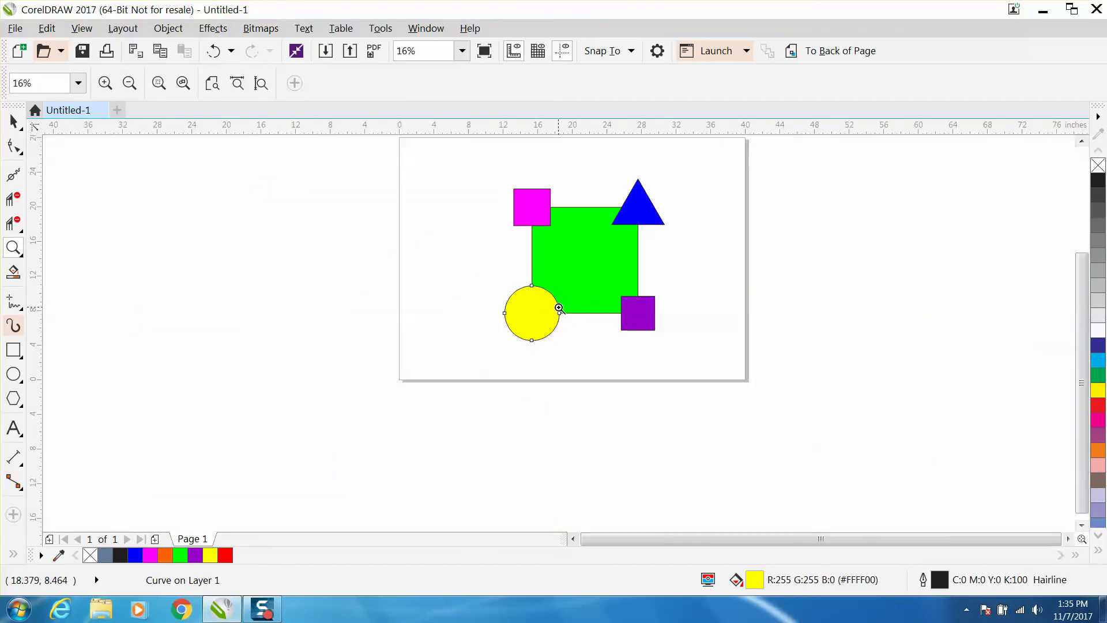